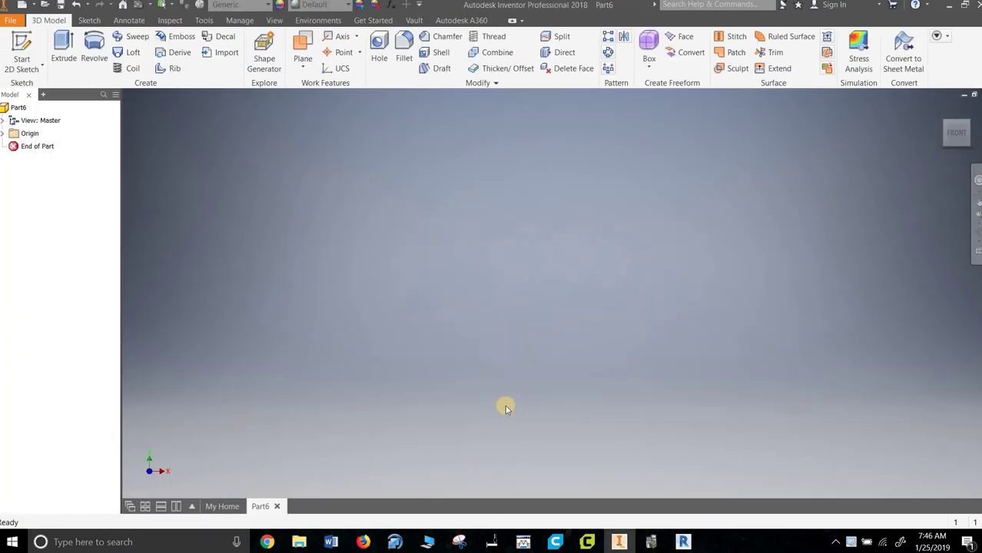
- Save the part over the existing #5 Wheel file in the Minuature Train Project folder
click(11, 26)
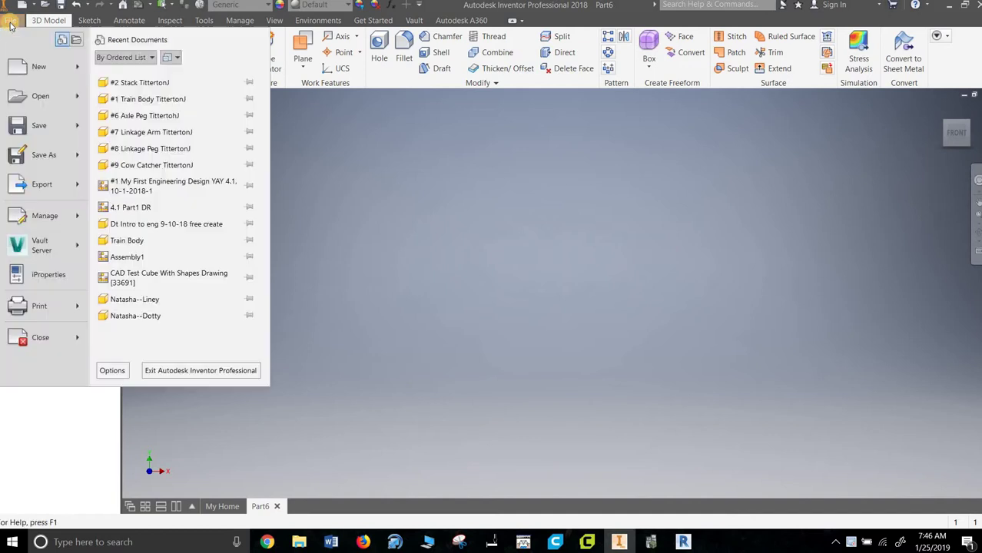
click(278, 288)
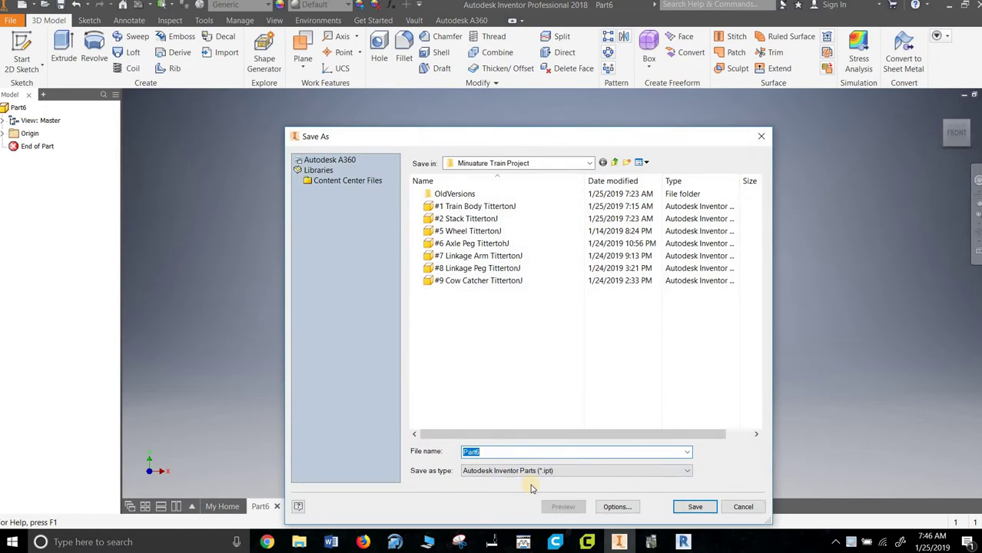
text(#5)
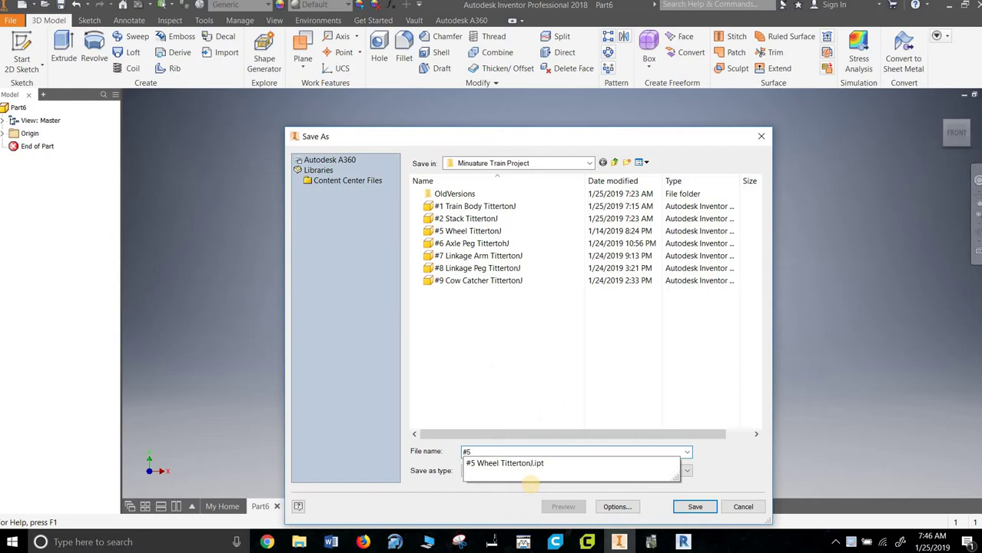
click(467, 230)
click(695, 507)
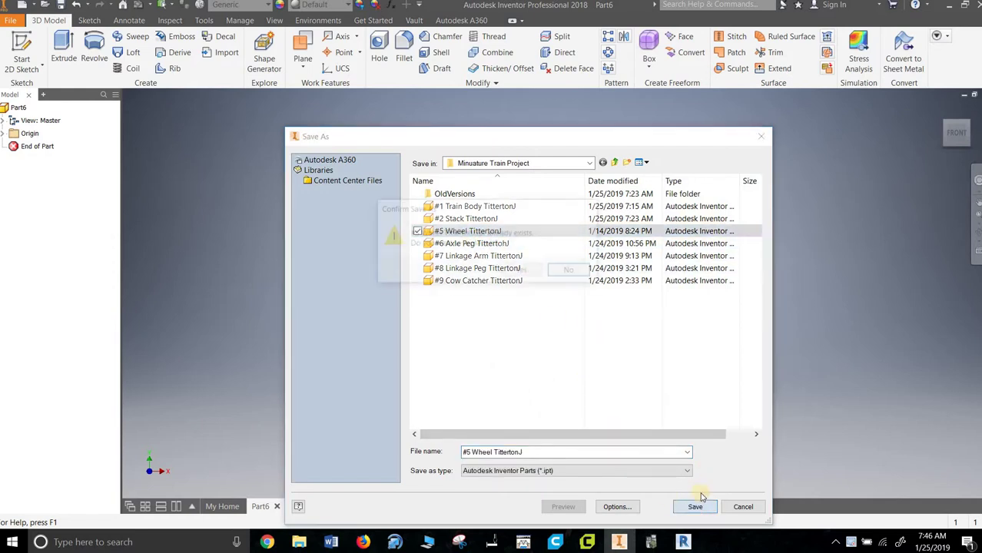
click(523, 272)
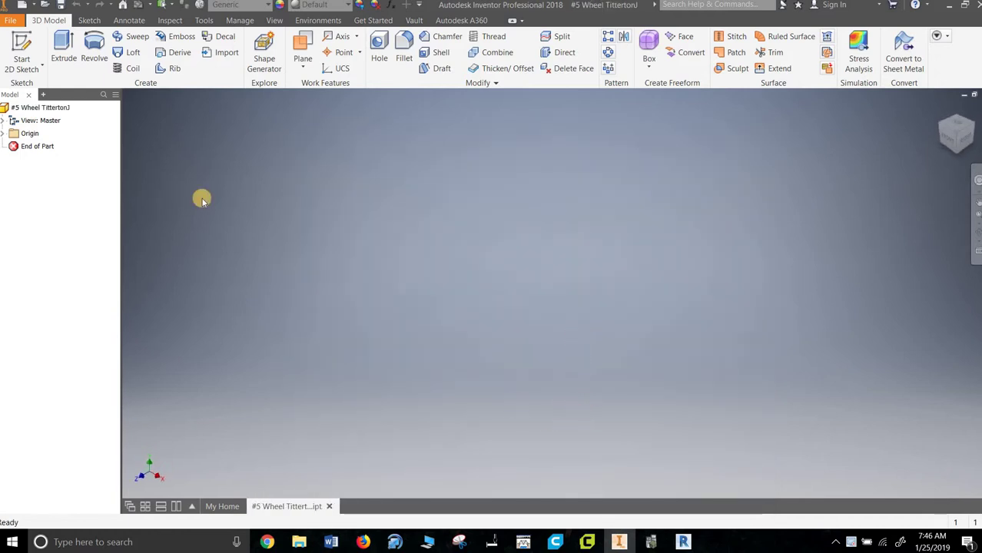
- Start a 2D sketch on the front (XY) origin plane
click(23, 48)
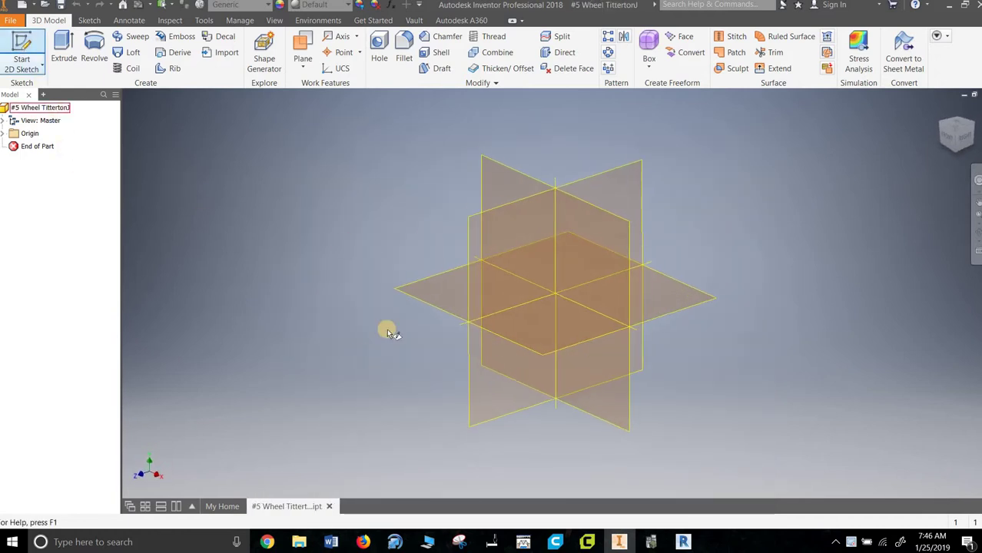
click(503, 173)
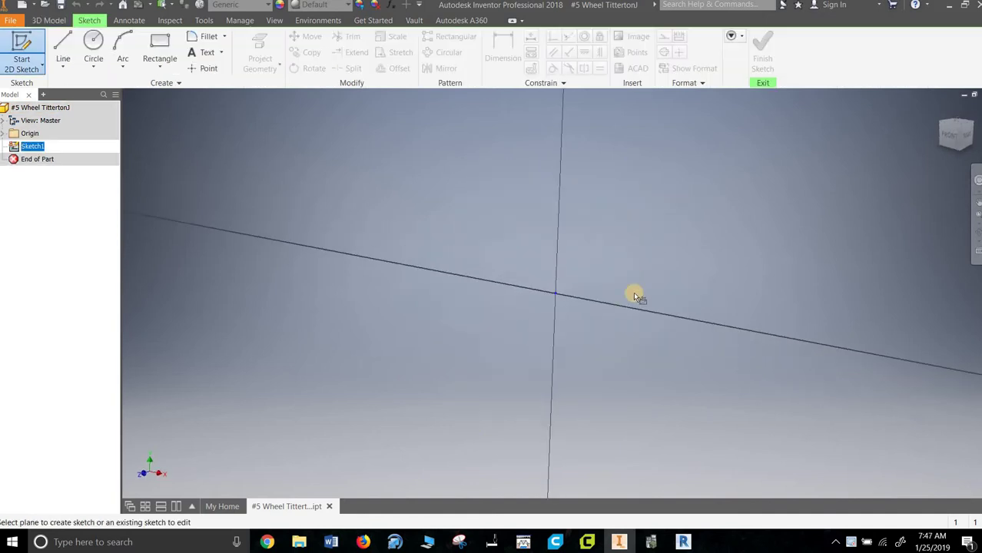
mouse_move(564, 278)
middle_down()
mouse_move(428, 336)
mouse_move(376, 338)
mouse_move(344, 270)
middle_up()
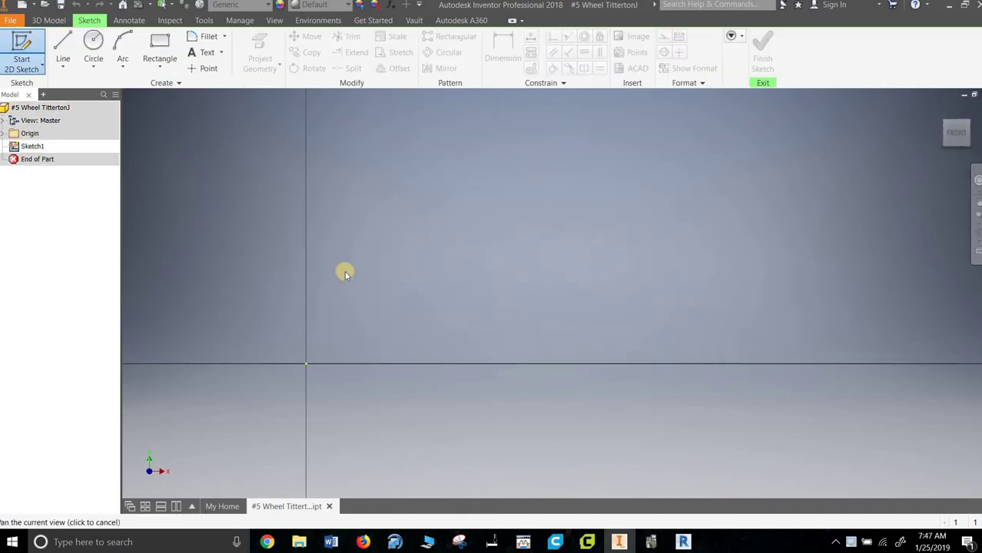
- Draw a horizontal line 1 in long from the origin in the positive X direction
click(65, 48)
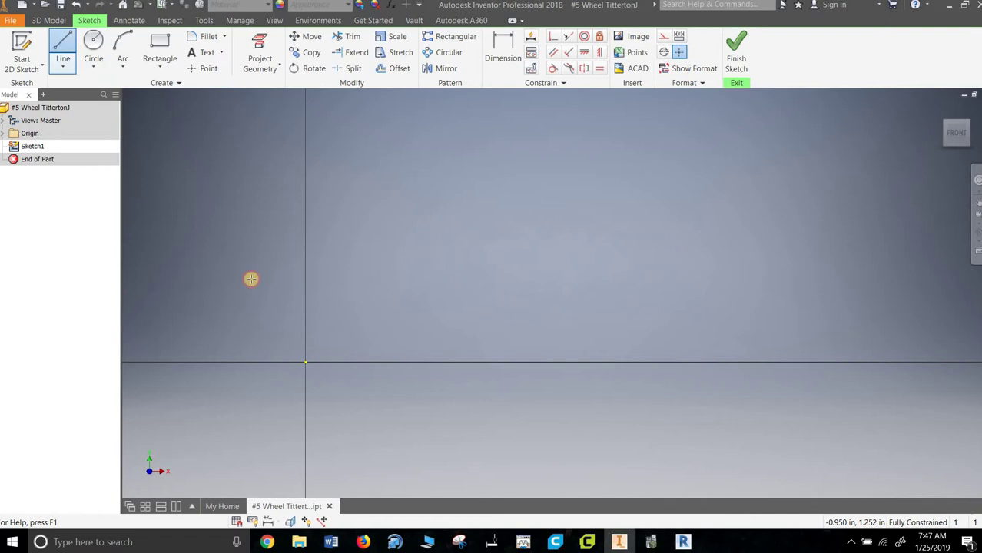
click(305, 361)
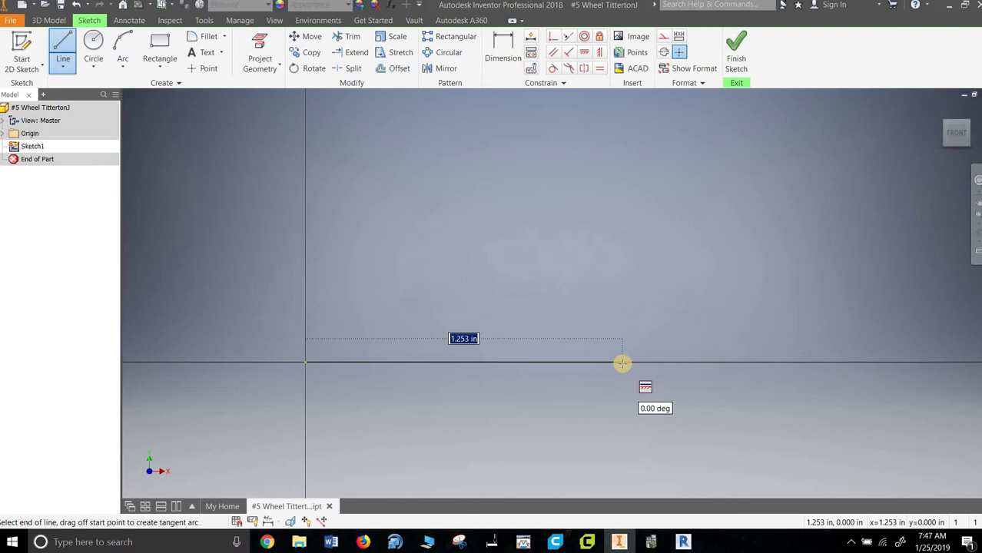
text(1)
key(Return)
right_click(639, 246)
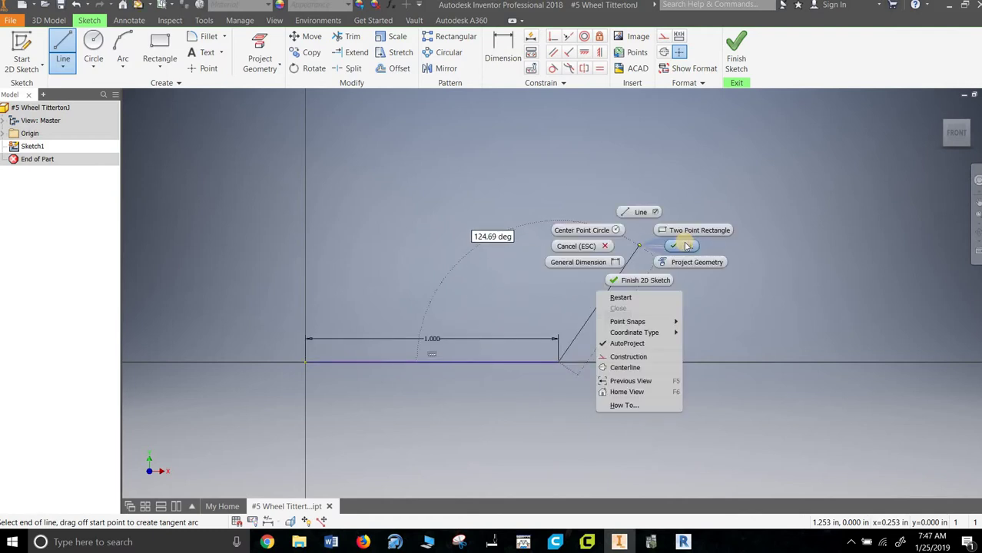
click(688, 246)
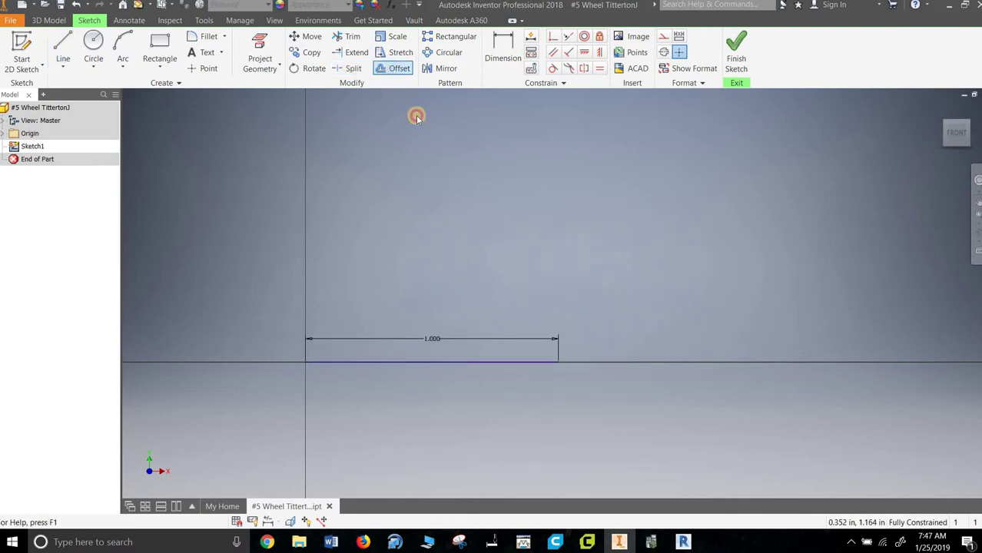
- Offset the 1 in horizontal line by 0.125 in above and by 0.125 in below
click(469, 359)
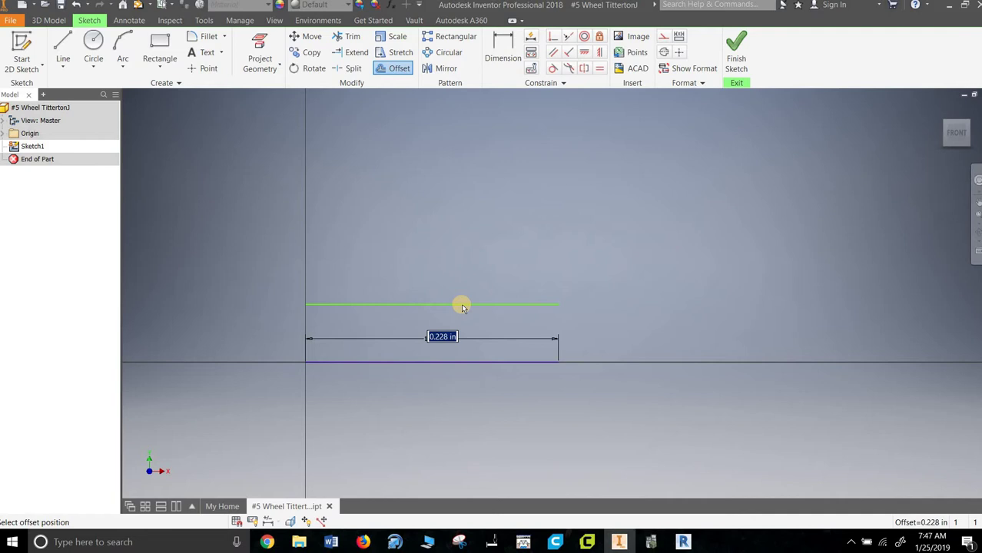
text(0.125)
key(Return)
click(455, 360)
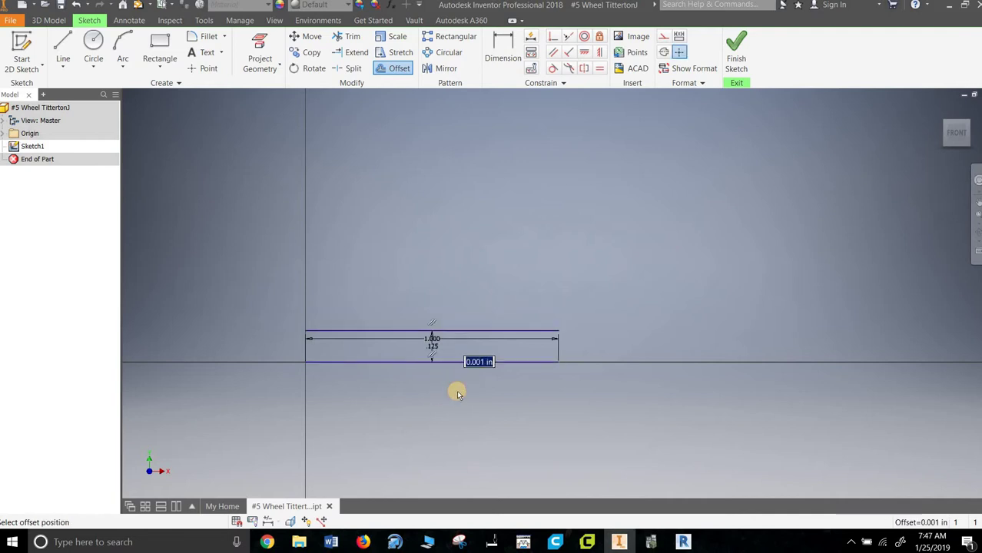
text(0.12)
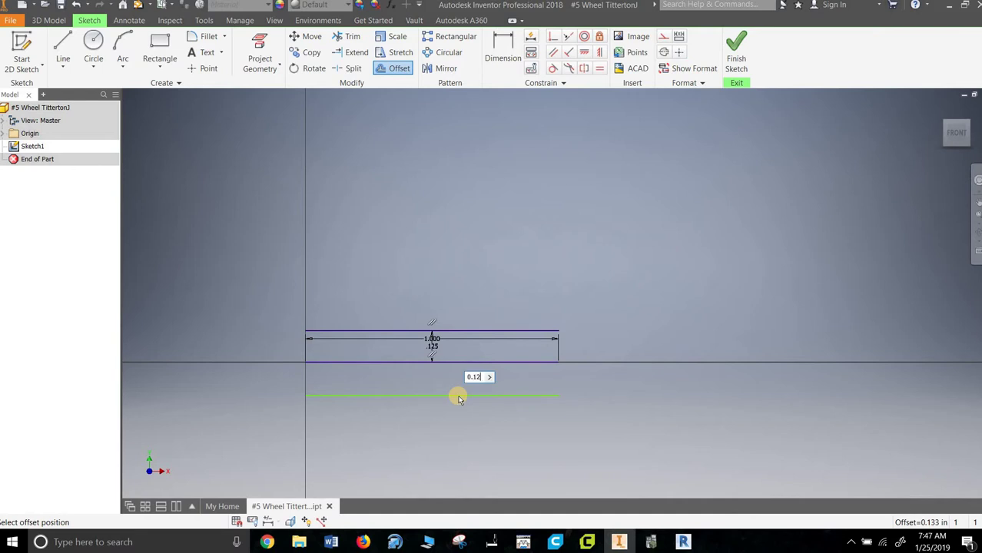
text(5)
key(Return)
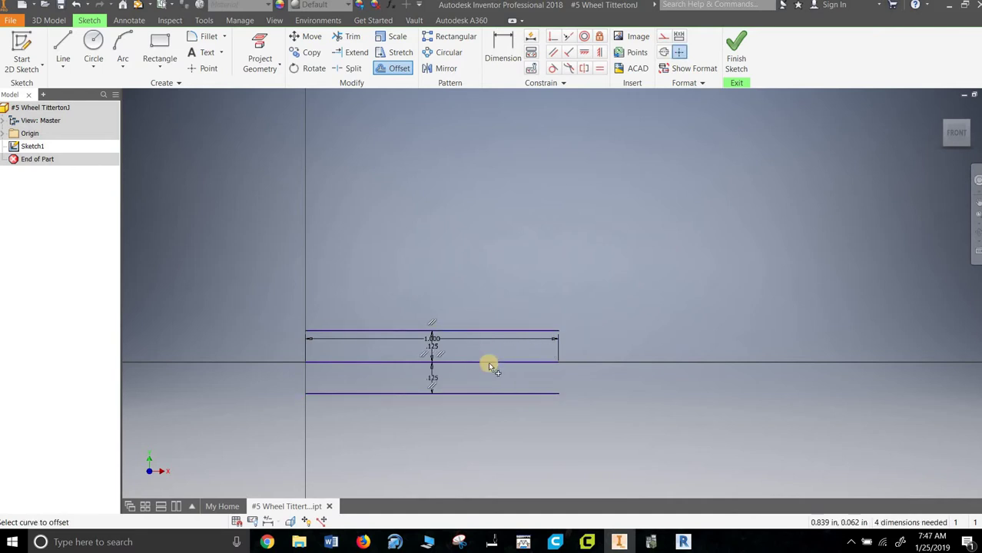
scroll(489, 366, up, 5)
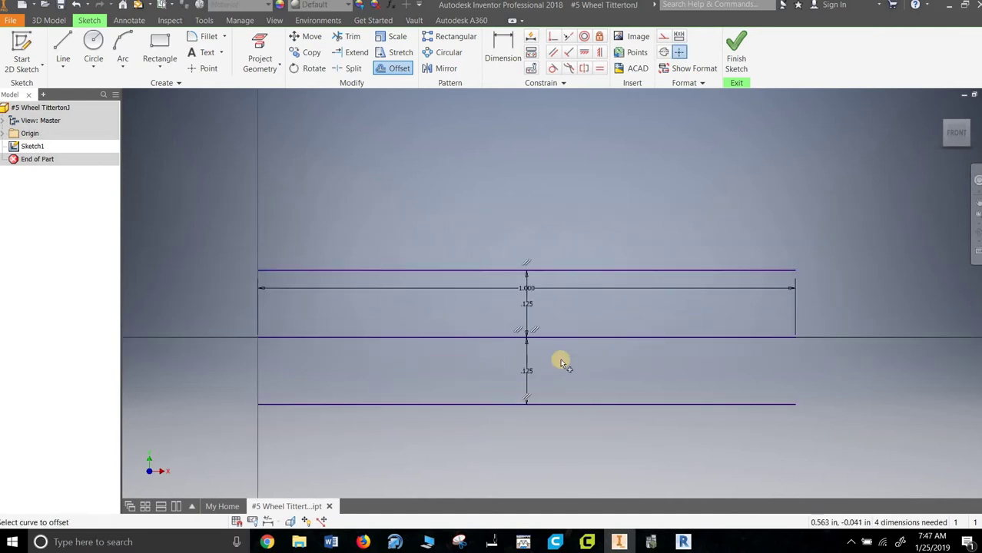
key(Escape)
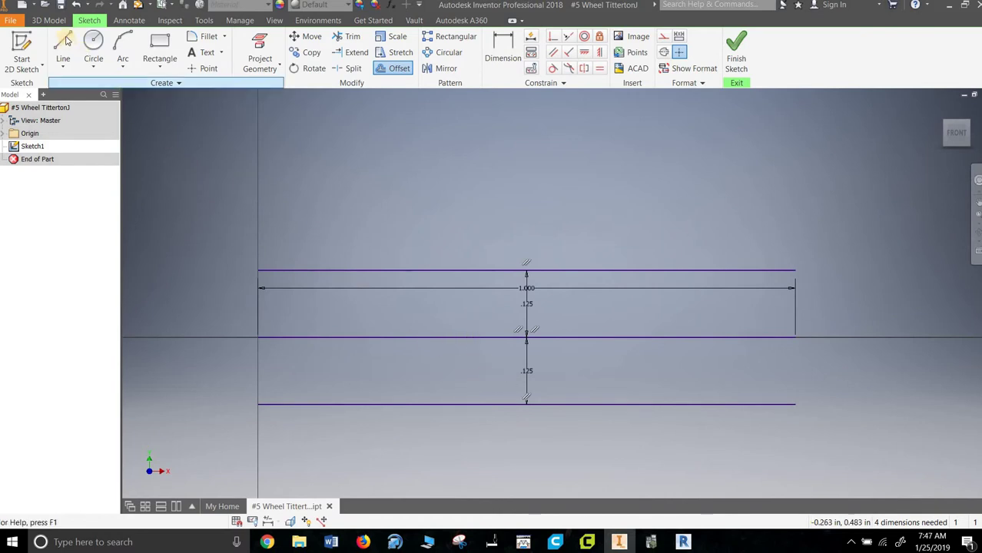
- Draw a vertical line joining the left ends of the lower and upper offset lines
key(l)
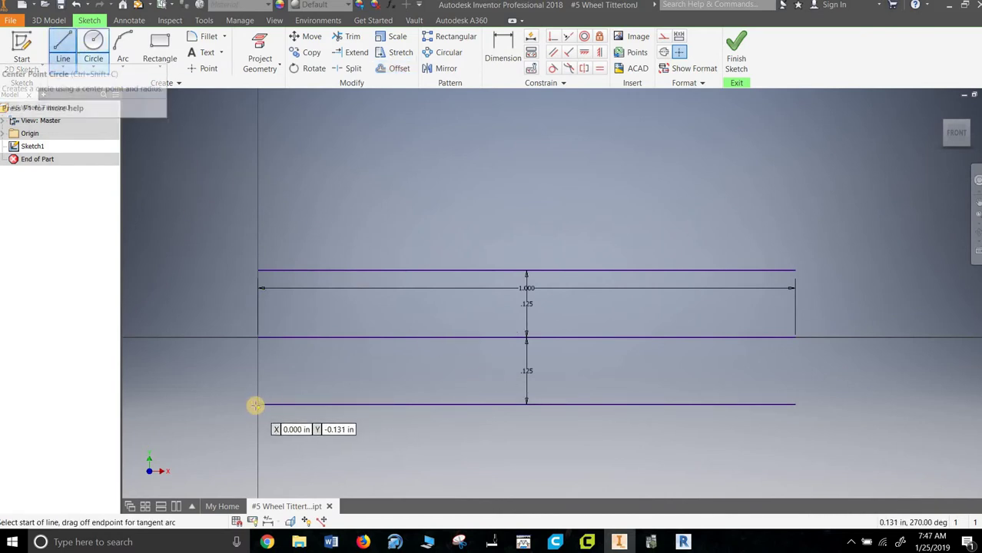
click(255, 406)
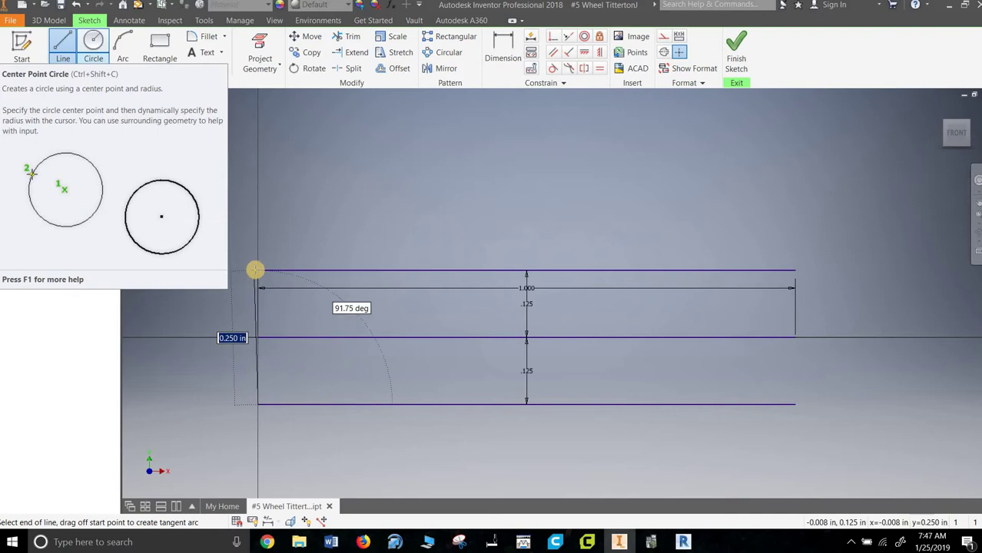
double_click(256, 270)
right_click(353, 215)
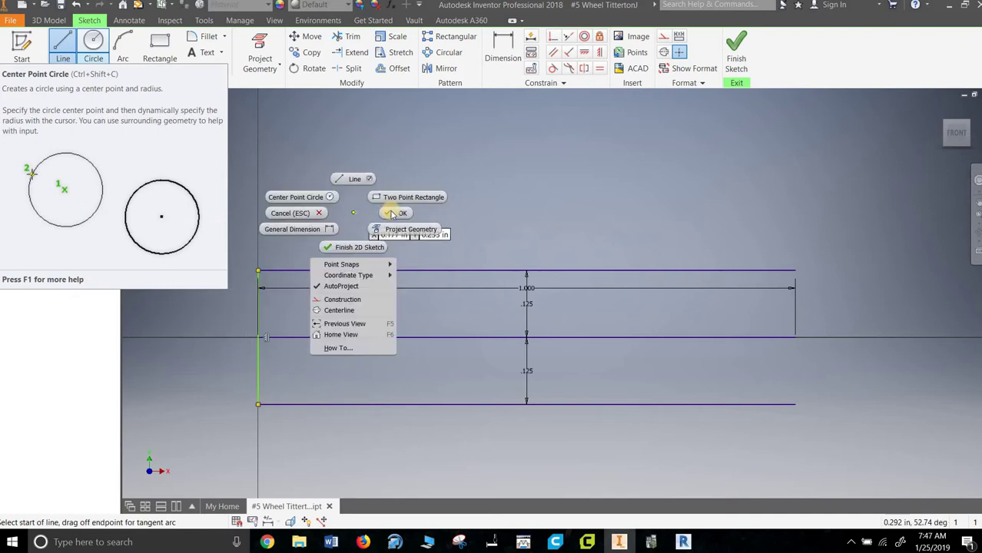
click(382, 218)
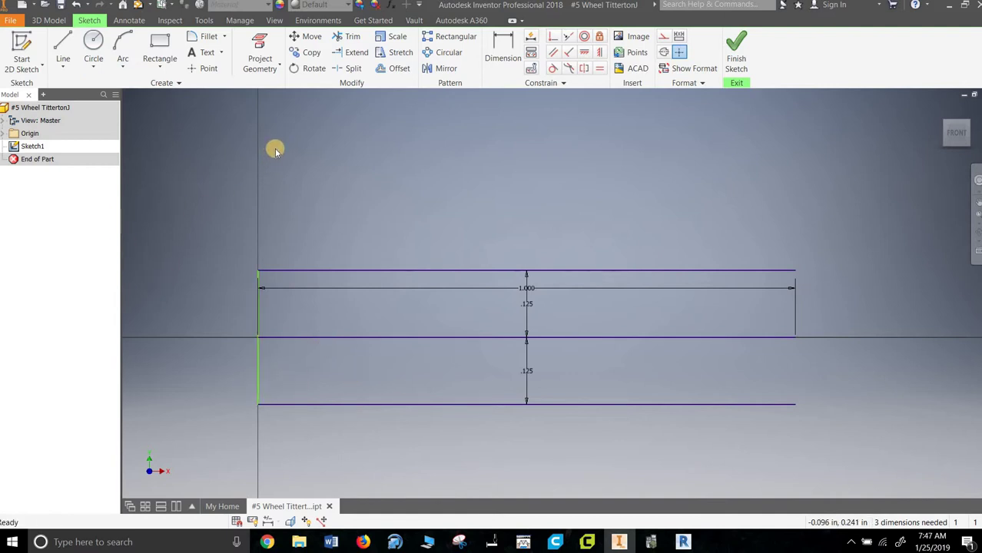
click(397, 69)
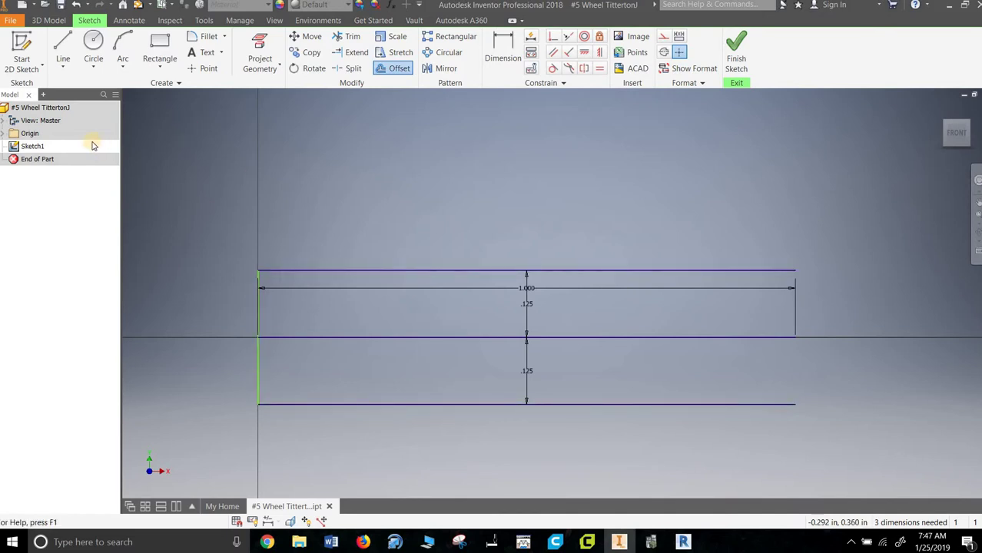
click(258, 377)
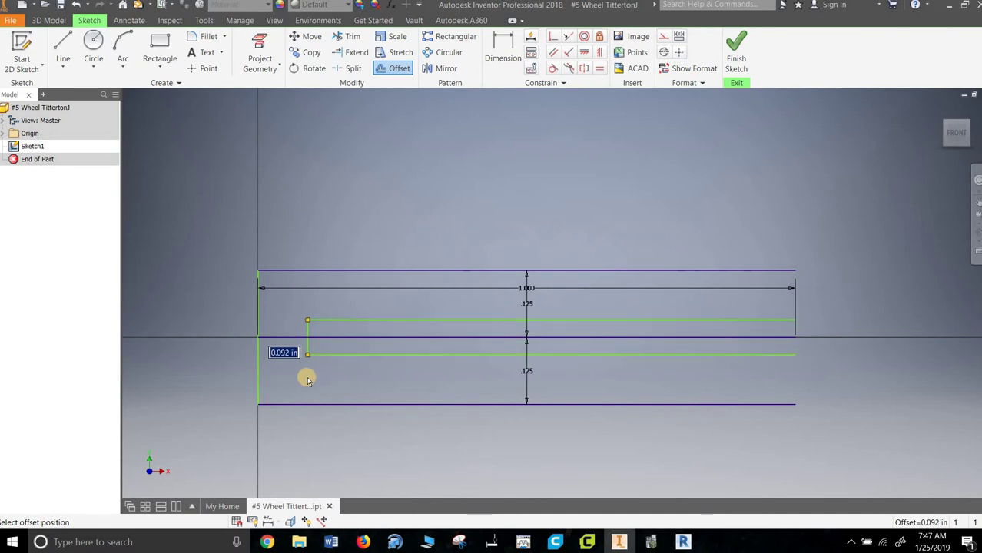
right_click(307, 379)
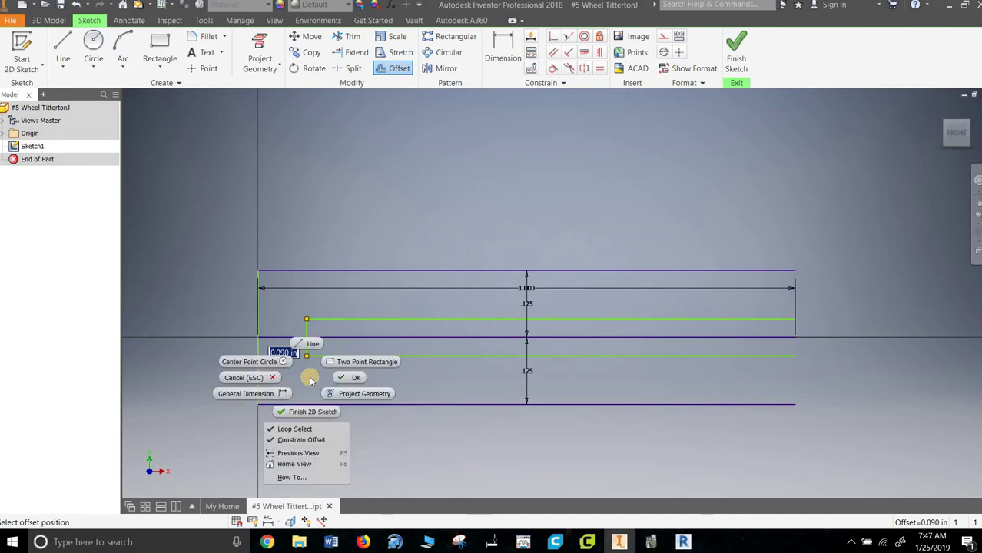
click(266, 380)
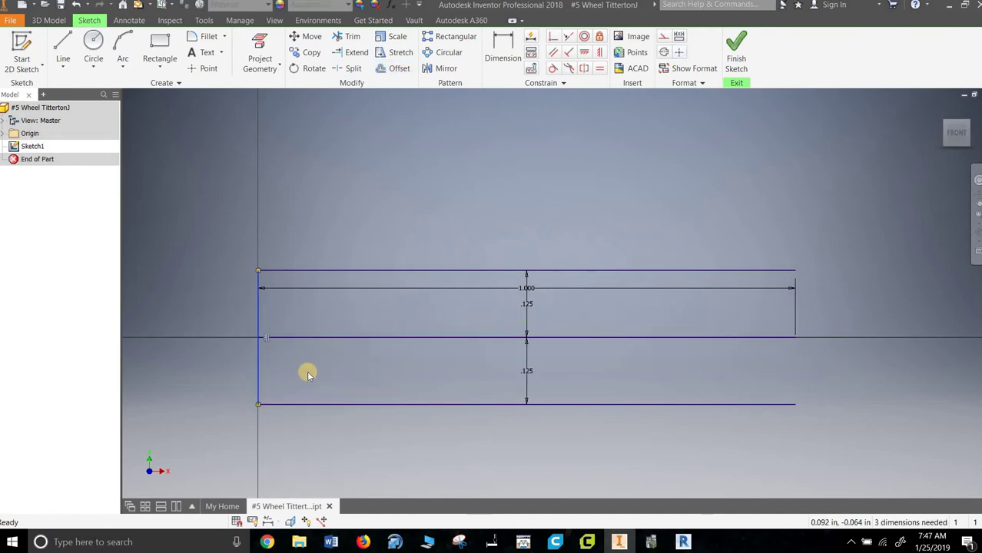
click(394, 69)
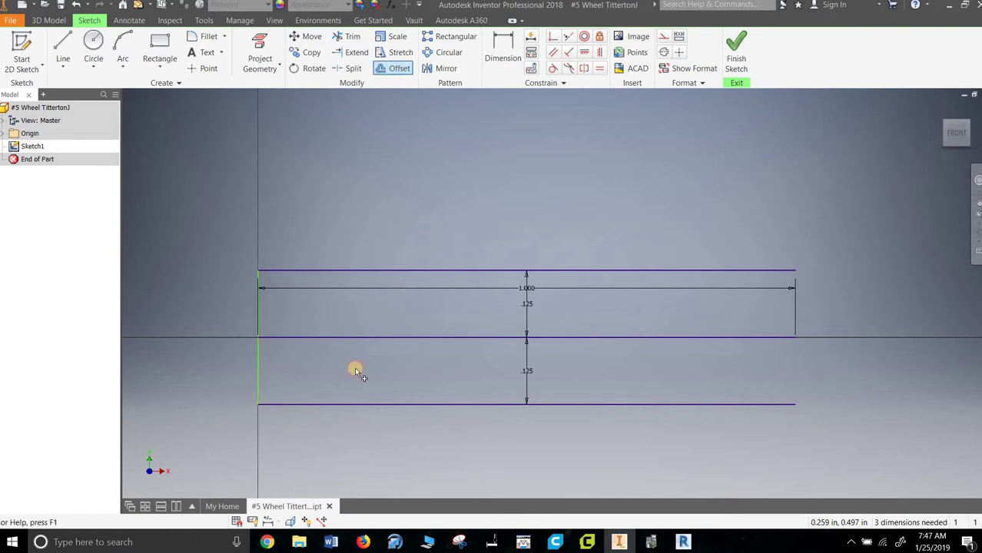
click(259, 375)
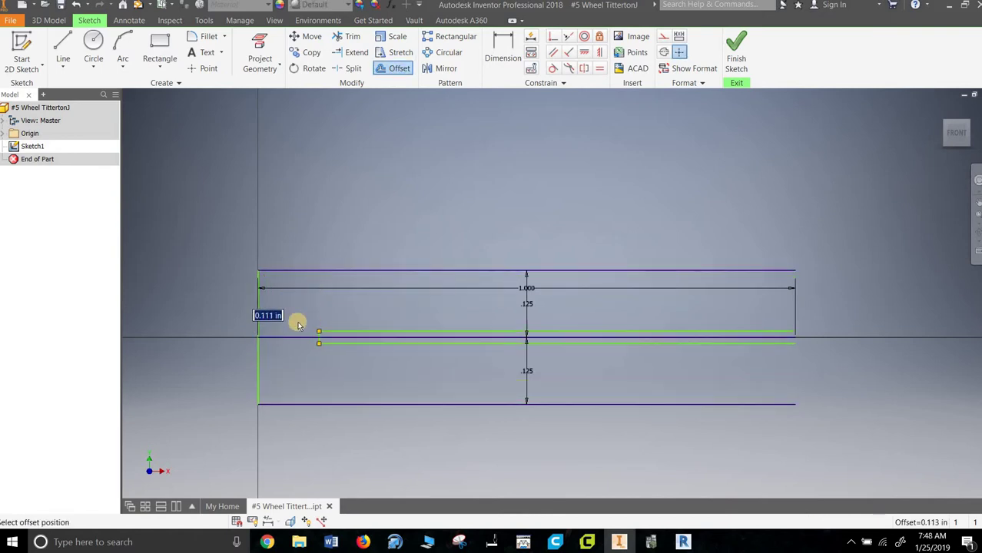
right_click(296, 319)
click(247, 319)
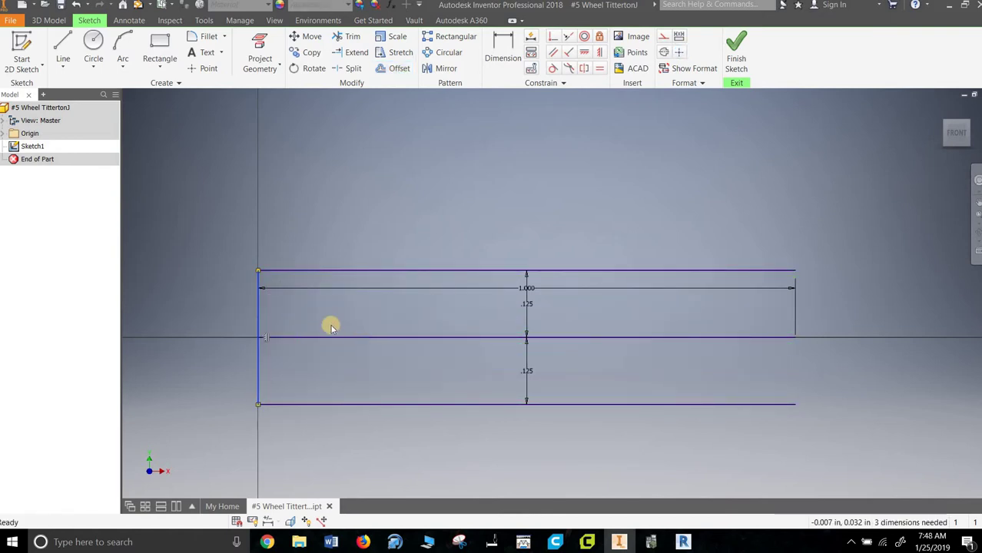
click(345, 73)
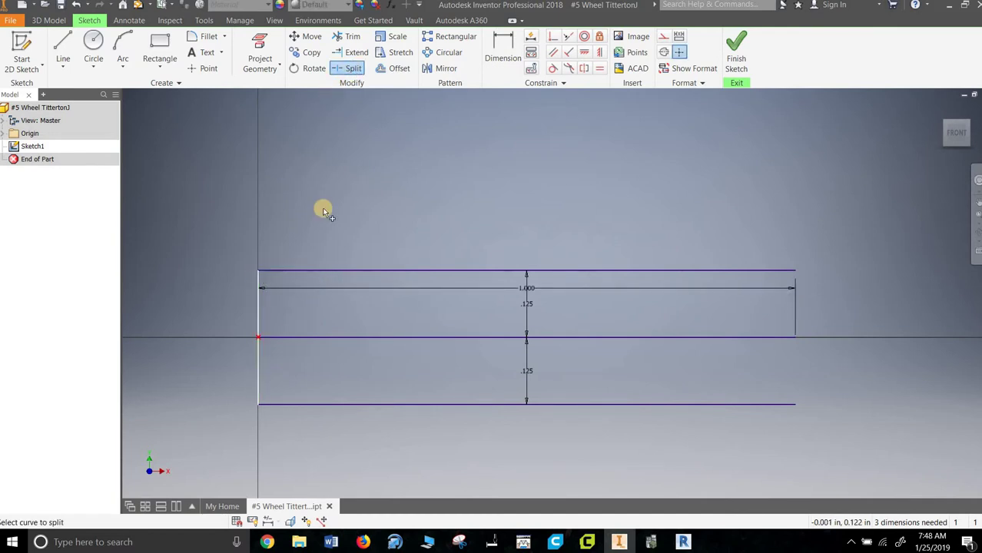
right_click(374, 152)
click(318, 160)
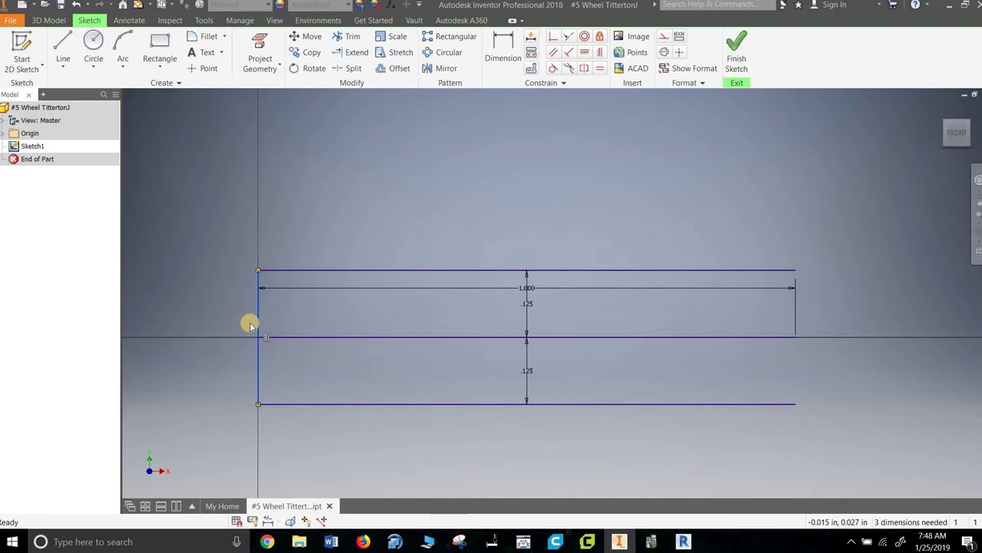
click(284, 270)
- Draw a horizontal line segment of 0.28/2 in from the origin along the middle line
click(63, 46)
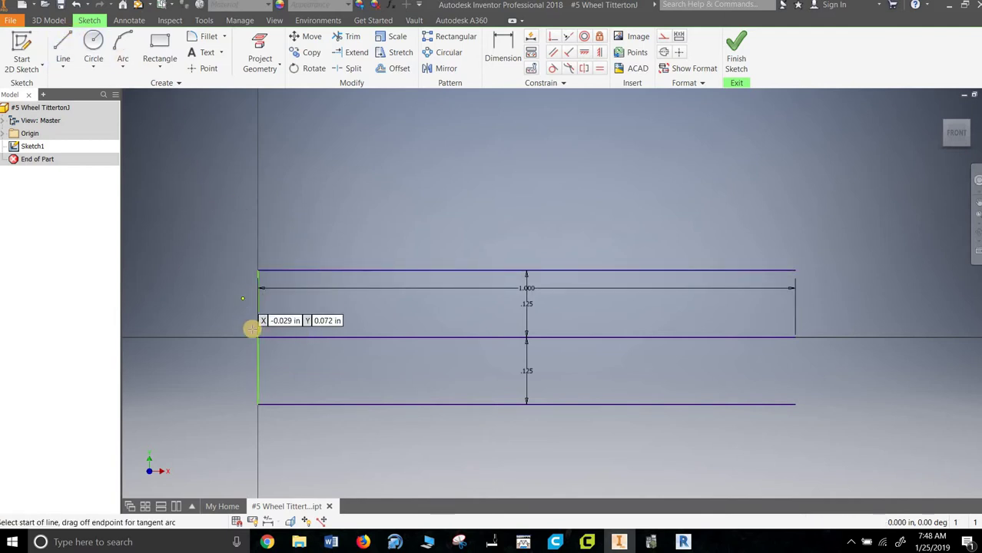
click(260, 335)
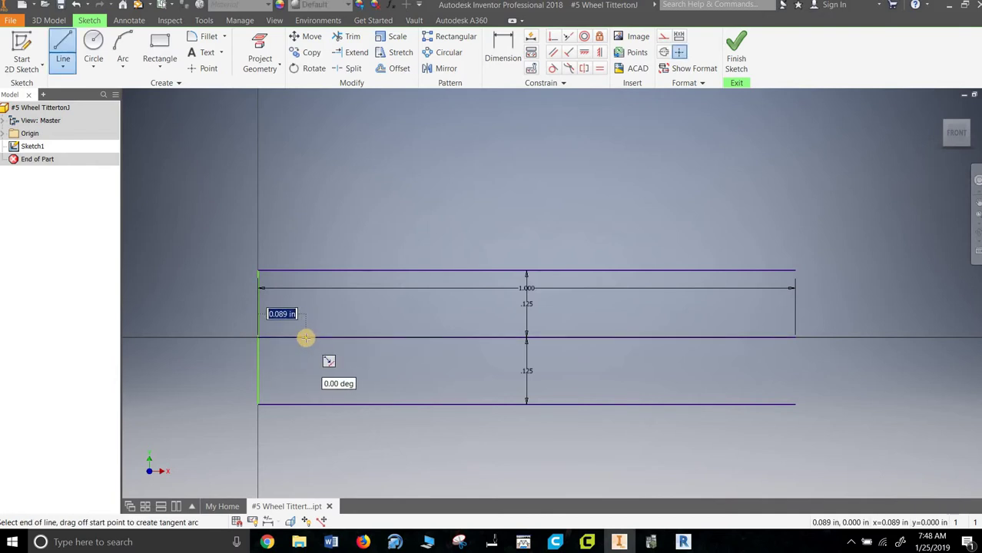
text(0.28/)
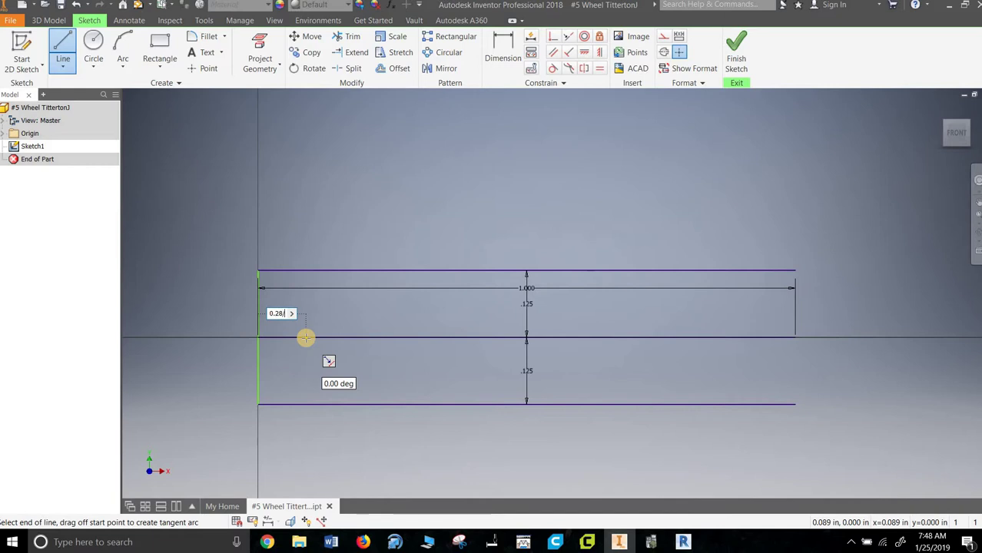
key(Return)
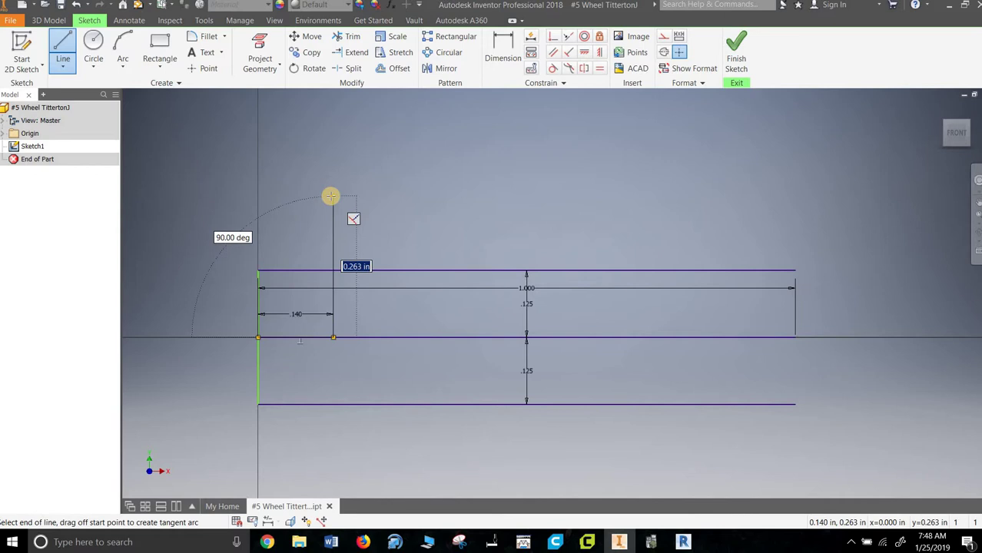
- Draw a vertical line about 0.263 in long upward from the end of the 0.14 in segment on the middle line
click(334, 197)
right_click(351, 189)
click(360, 246)
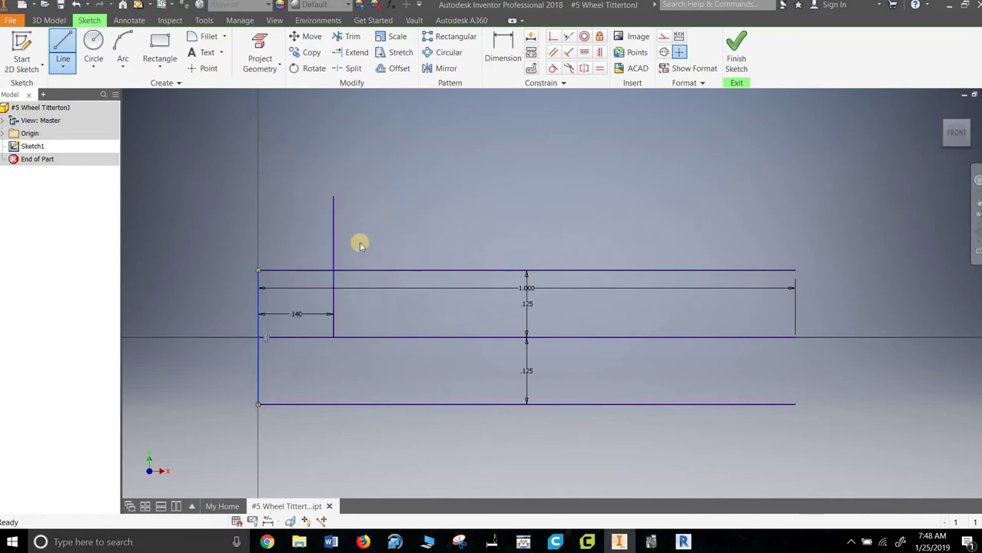
right_click(339, 371)
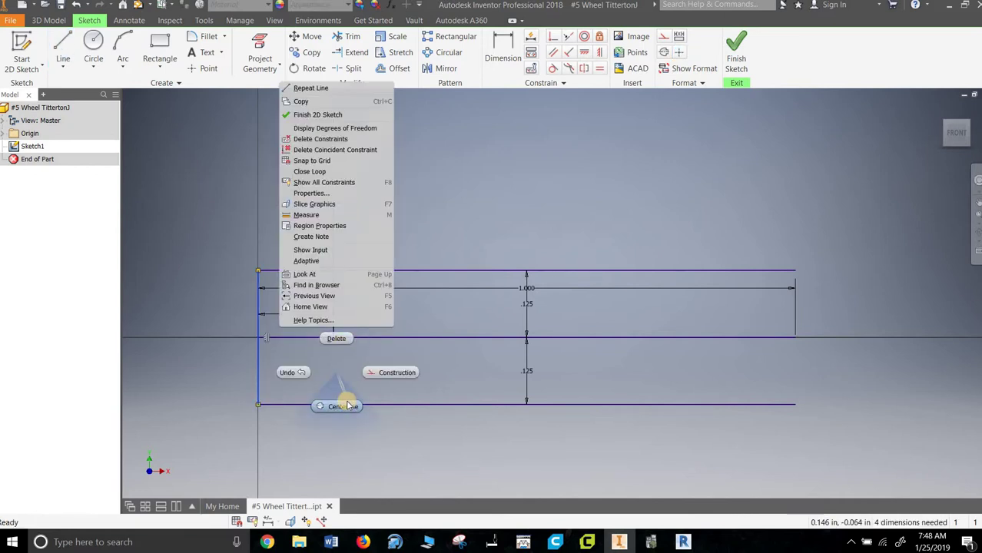
click(328, 372)
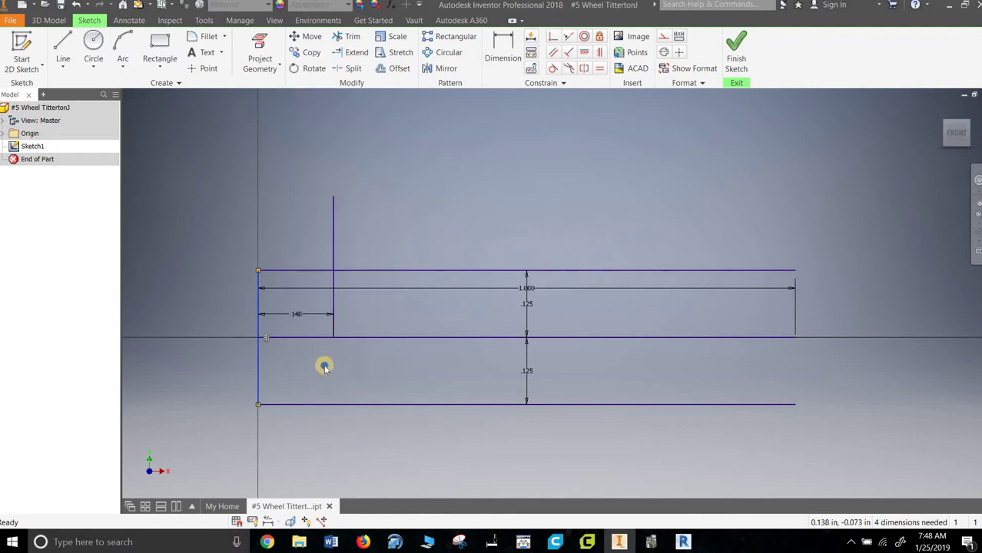
right_click(325, 368)
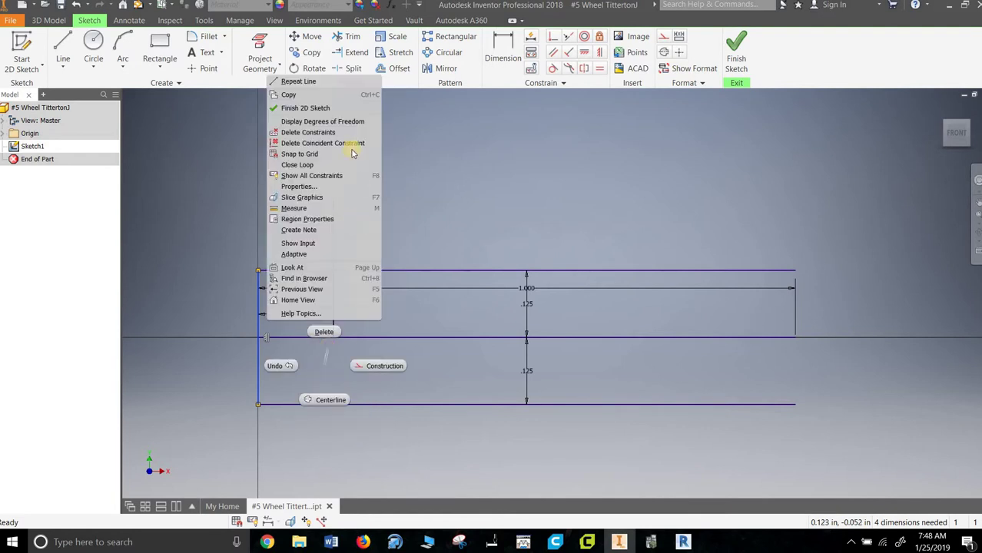
click(343, 78)
- Draw a vertical line about 0.246 in long downward from the same point, past the lower offset line
click(73, 55)
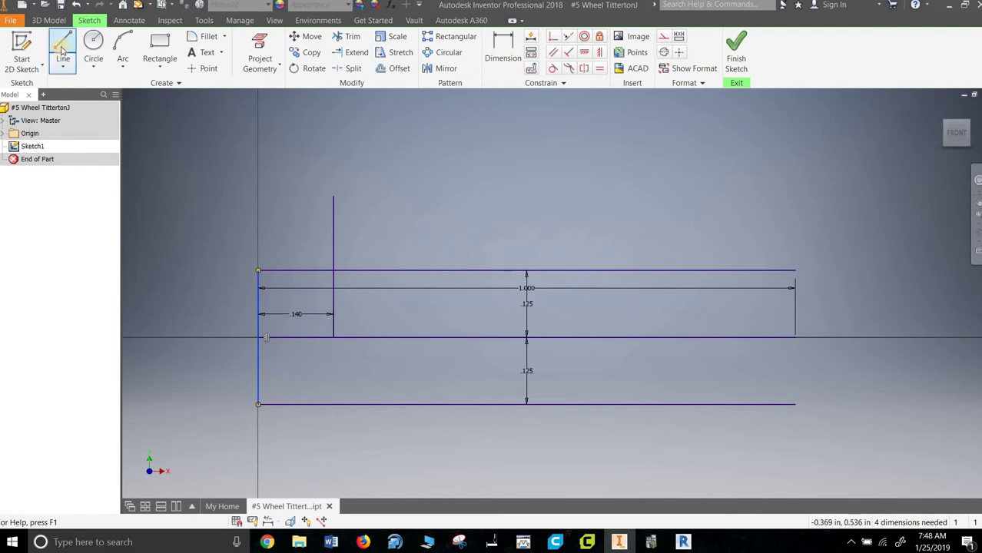
click(332, 339)
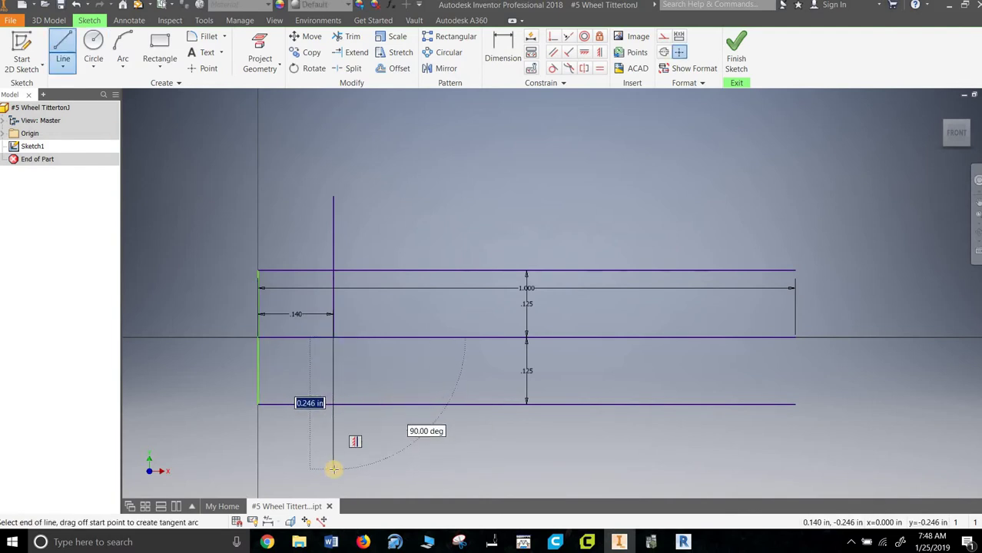
right_click(371, 449)
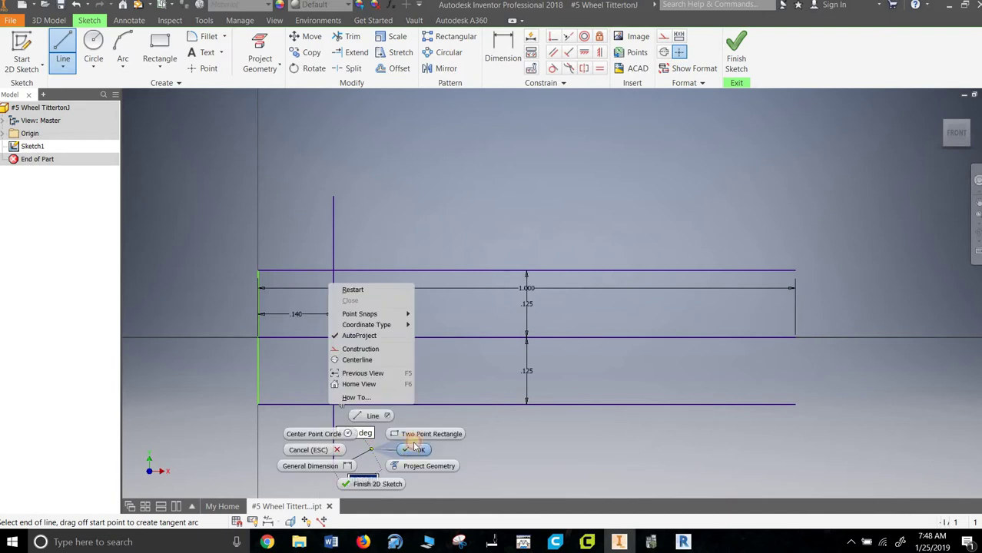
click(415, 449)
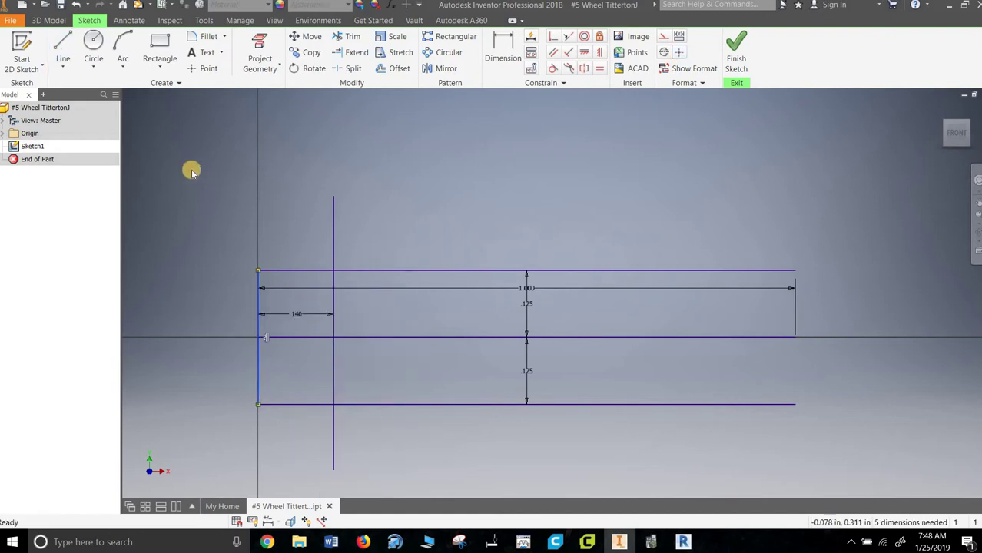
- Try trimming the vertical line's ends beyond both offset lines and the offset lines' portions between the Y axis and the vertical line
click(351, 40)
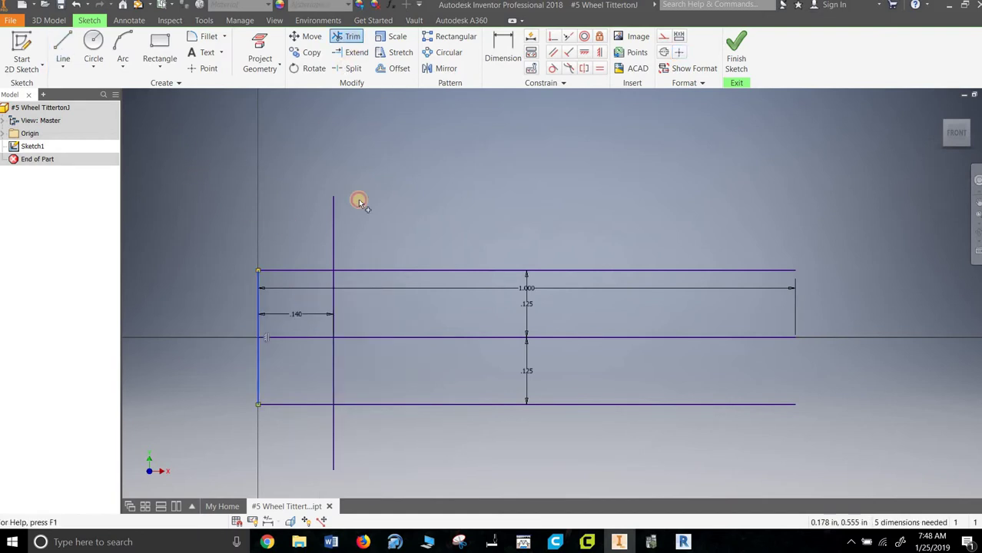
click(333, 230)
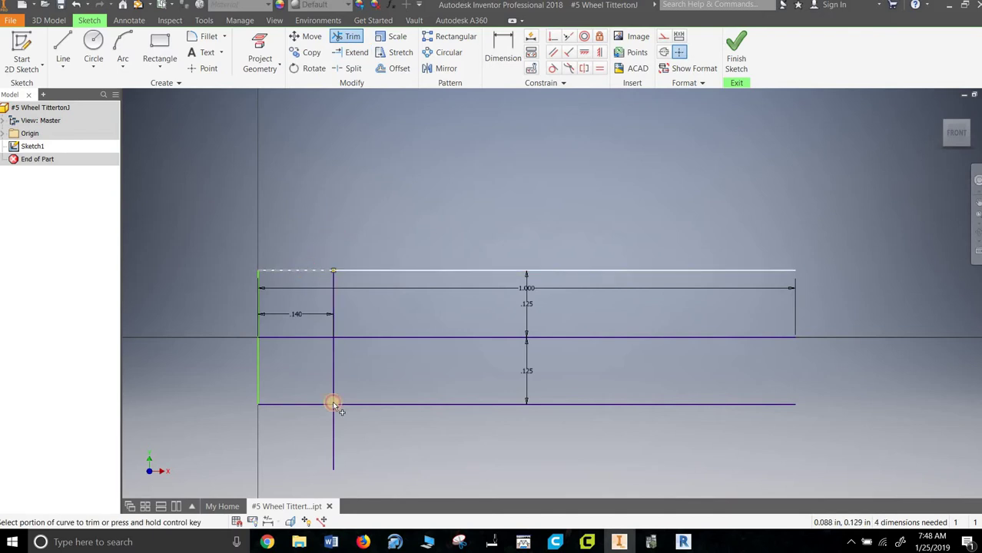
click(333, 432)
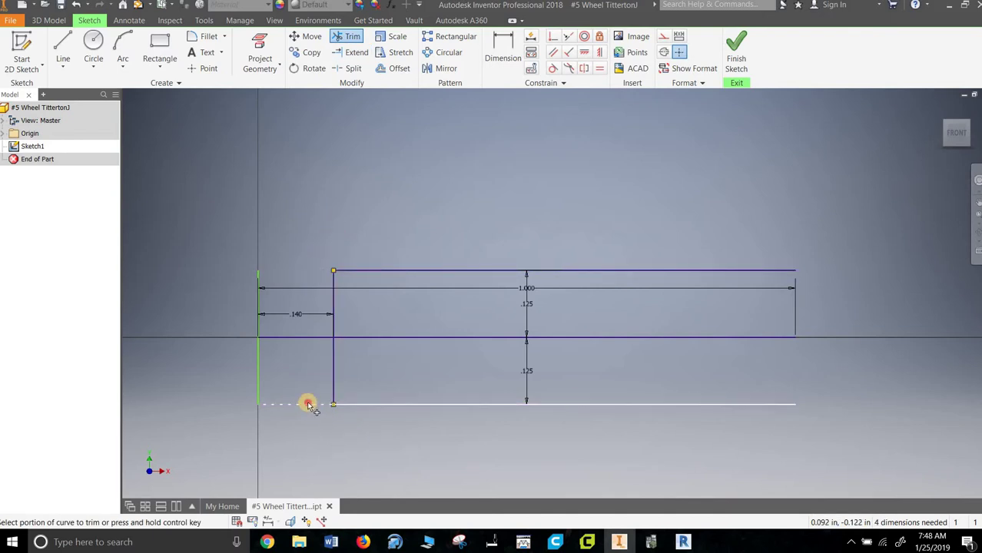
click(308, 404)
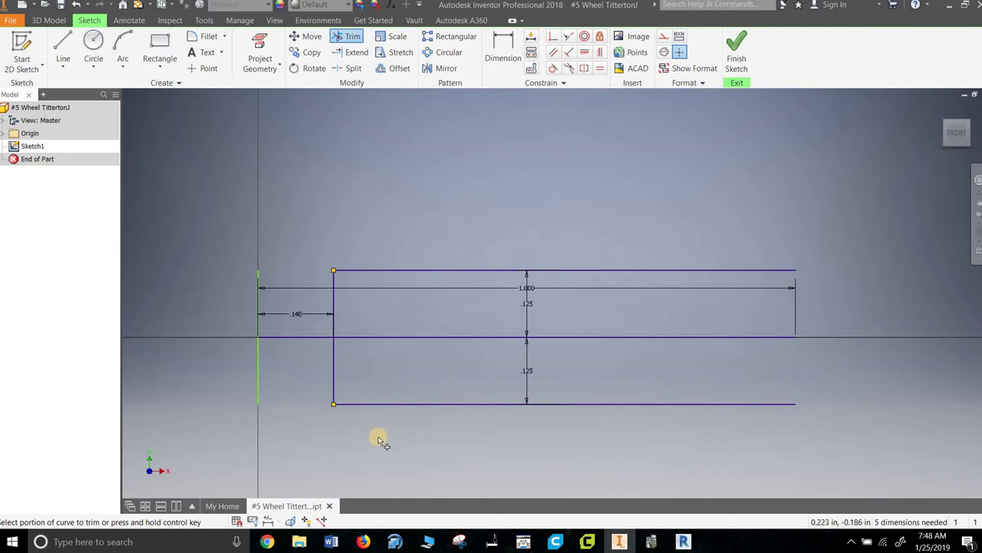
- Undo the trims made to the vertical line and the two offset lines
right_click(357, 164)
click(304, 162)
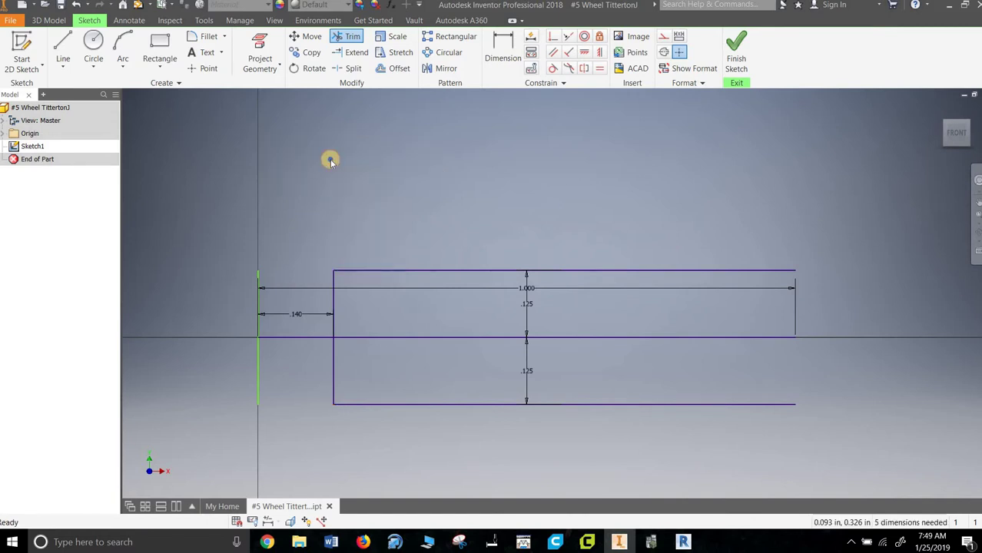
right_click(331, 159)
click(284, 159)
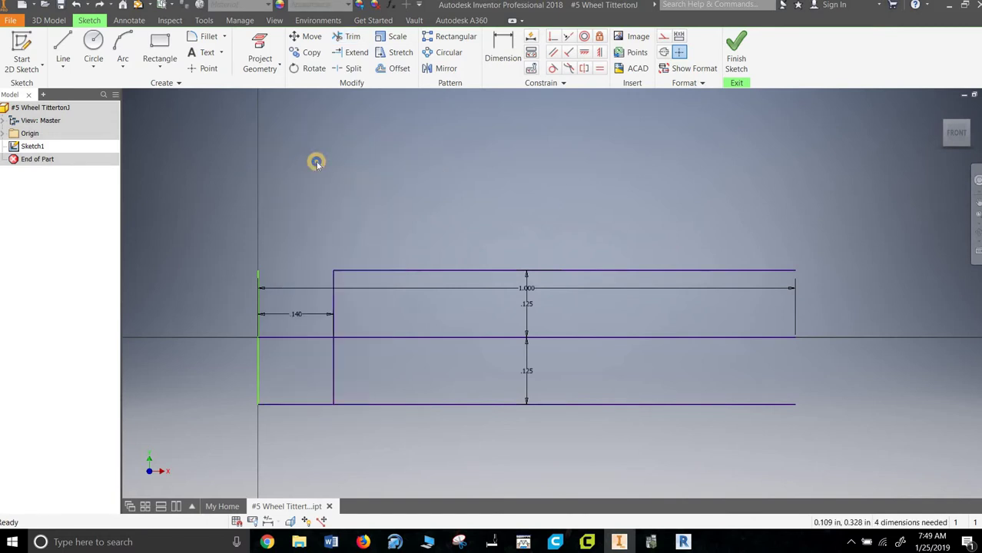
right_click(313, 160)
click(281, 159)
right_click(314, 159)
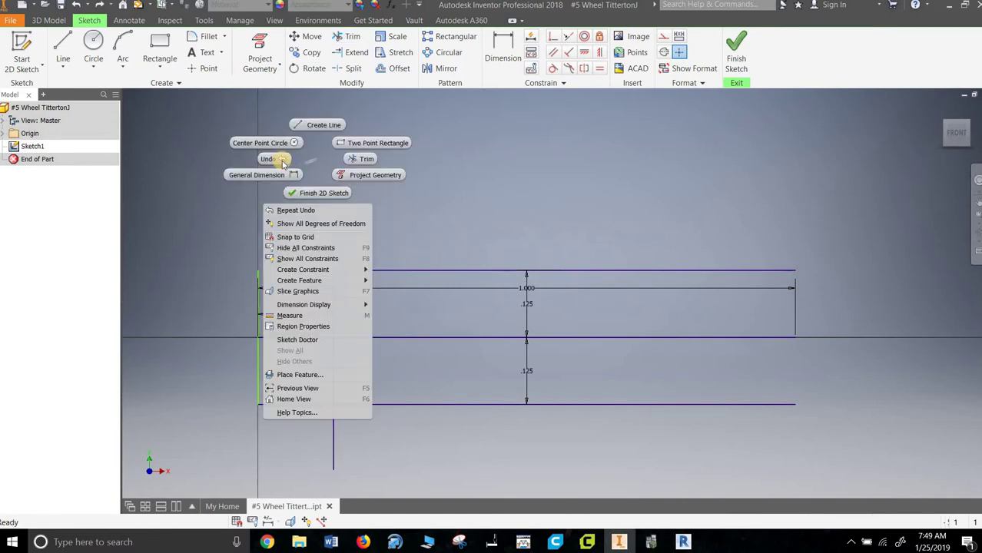
click(280, 158)
right_click(304, 158)
click(280, 158)
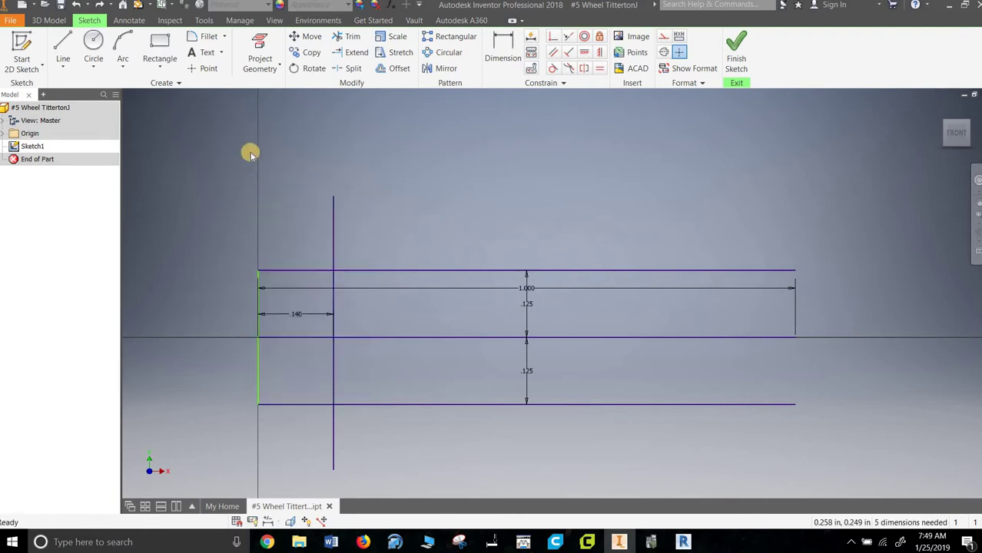
- Offset the upper vertical line by .25-0.28/2 in in the positive X direction
click(396, 69)
click(331, 299)
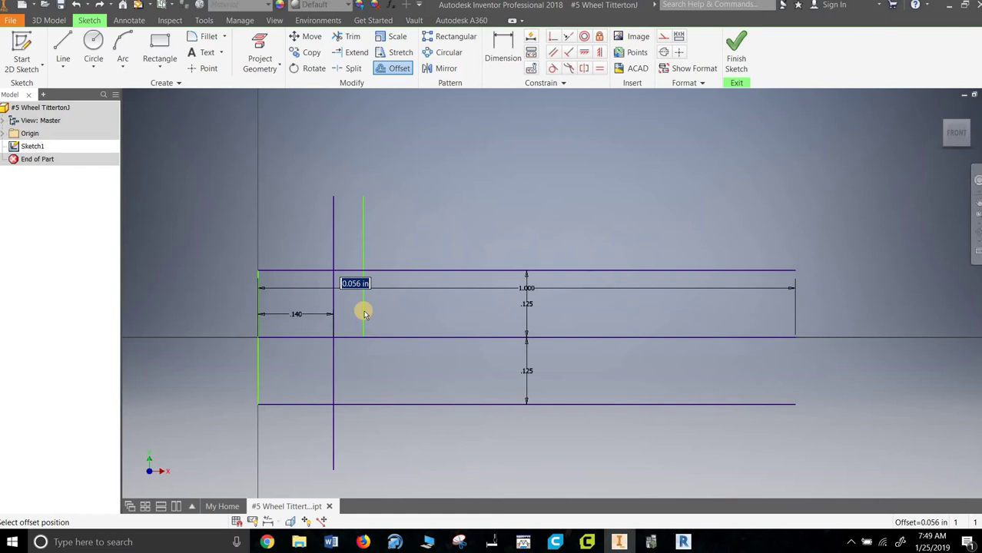
text(0.28/2)
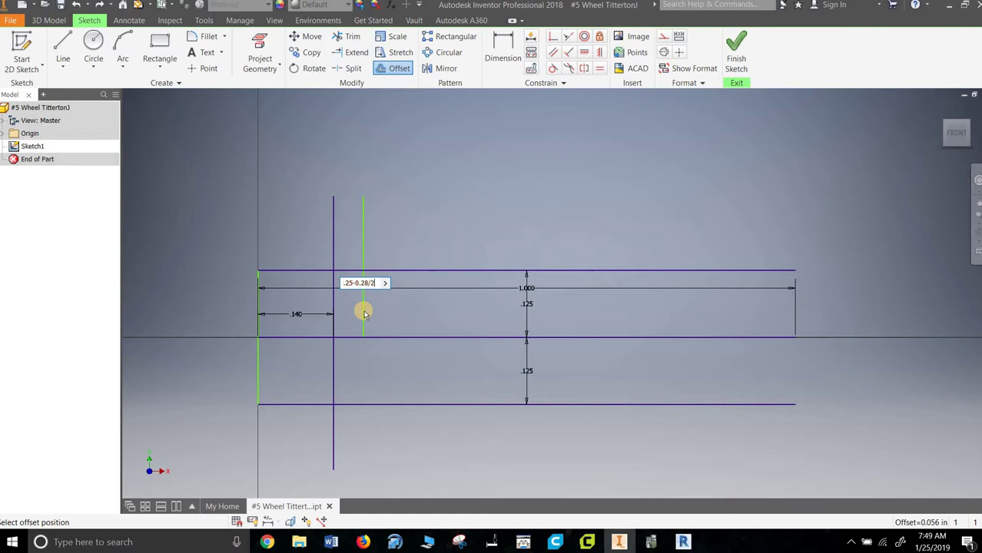
key(Return)
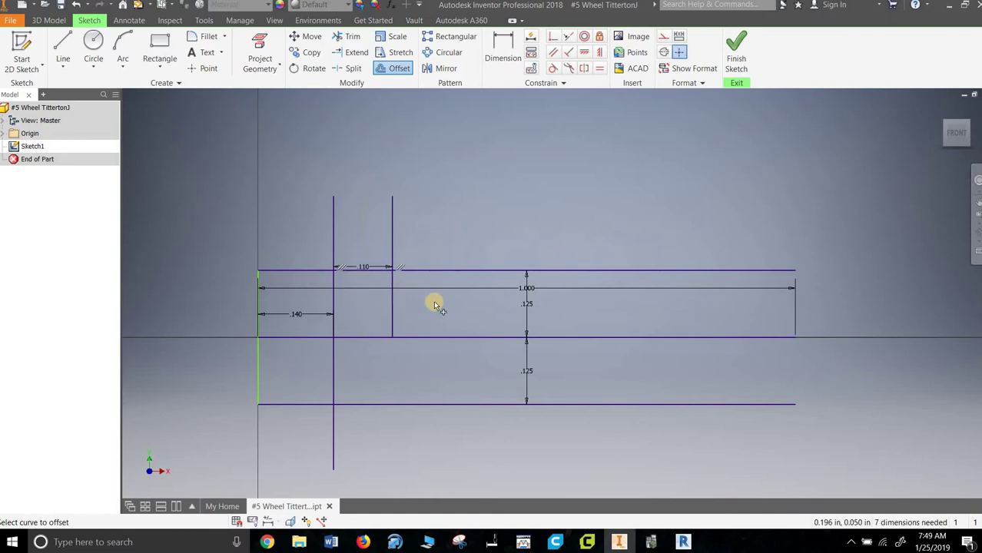
right_click(435, 218)
key(Escape)
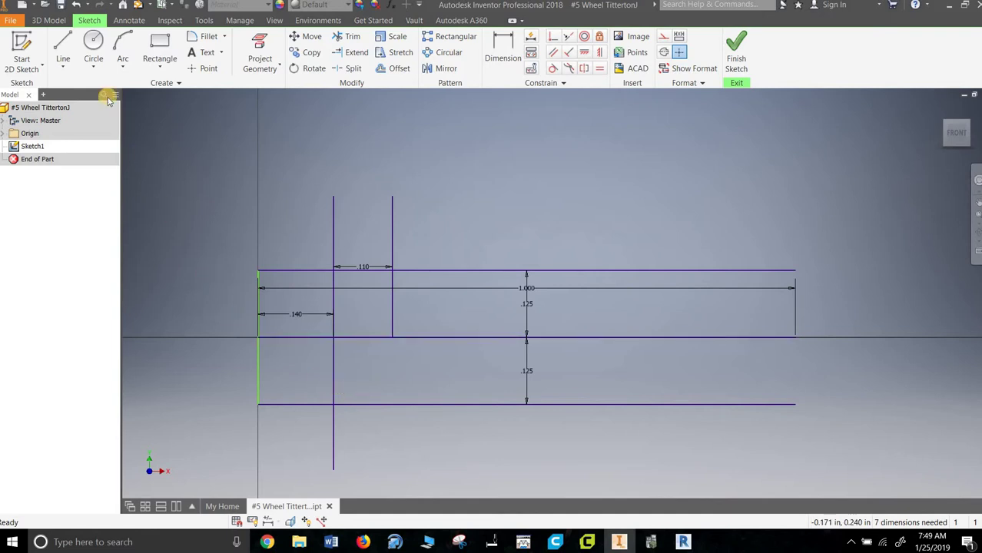
- Offset the original upper vertical line again in the positive X direction, using 0.75/0.28/2 as the distance
click(63, 52)
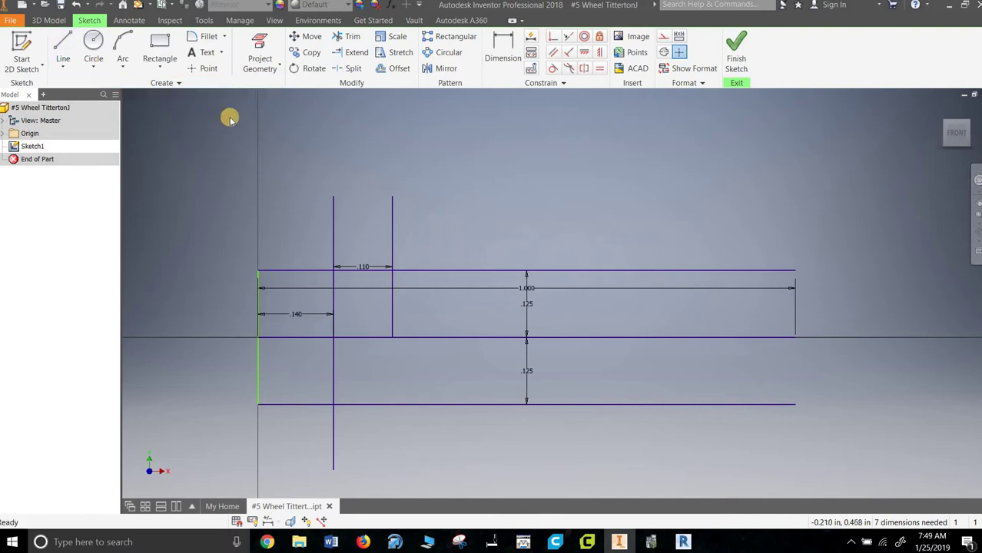
click(399, 68)
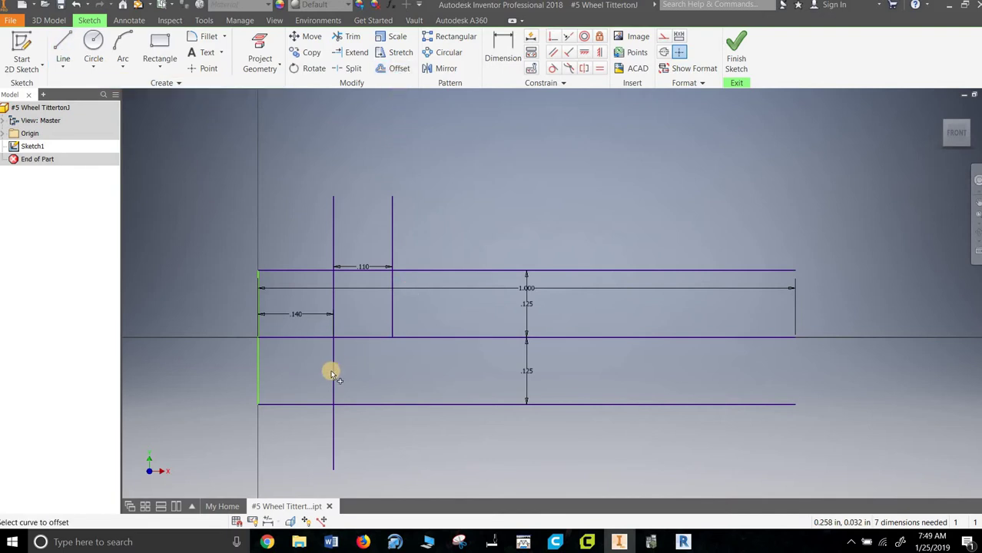
click(333, 323)
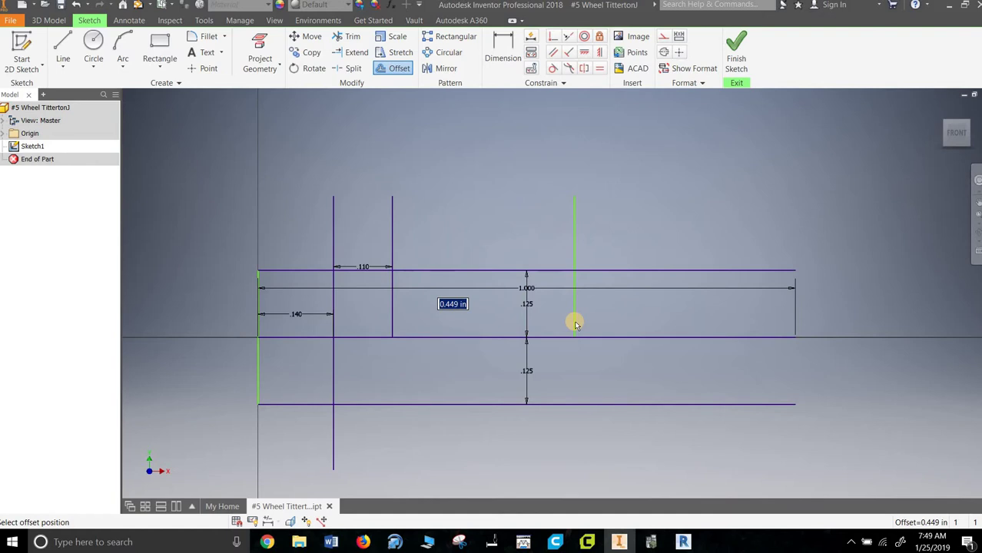
text(0.28/2)
key(Return)
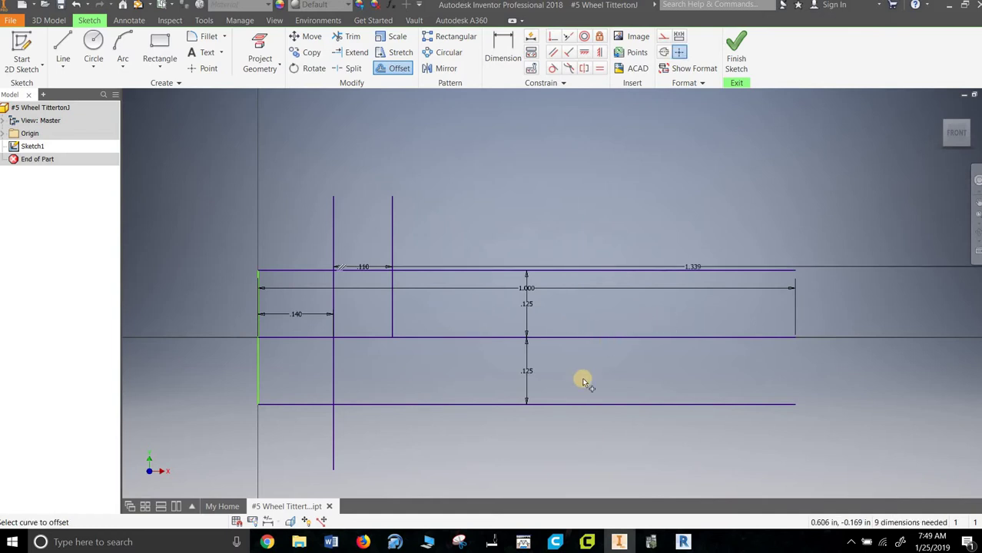
scroll(584, 382, up, 3)
scroll(588, 379, down, 8)
scroll(619, 388, up, 2)
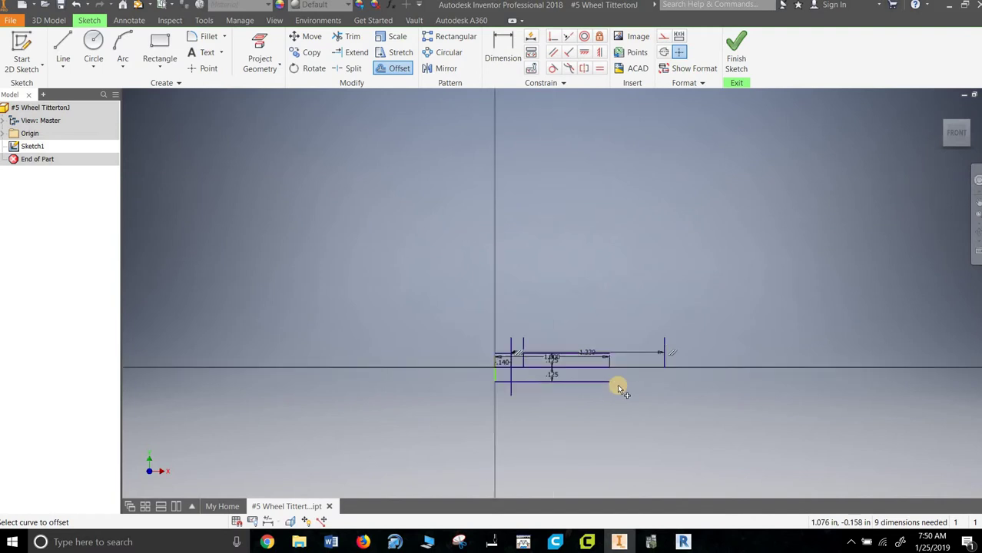
scroll(619, 389, up, 4)
right_click(458, 283)
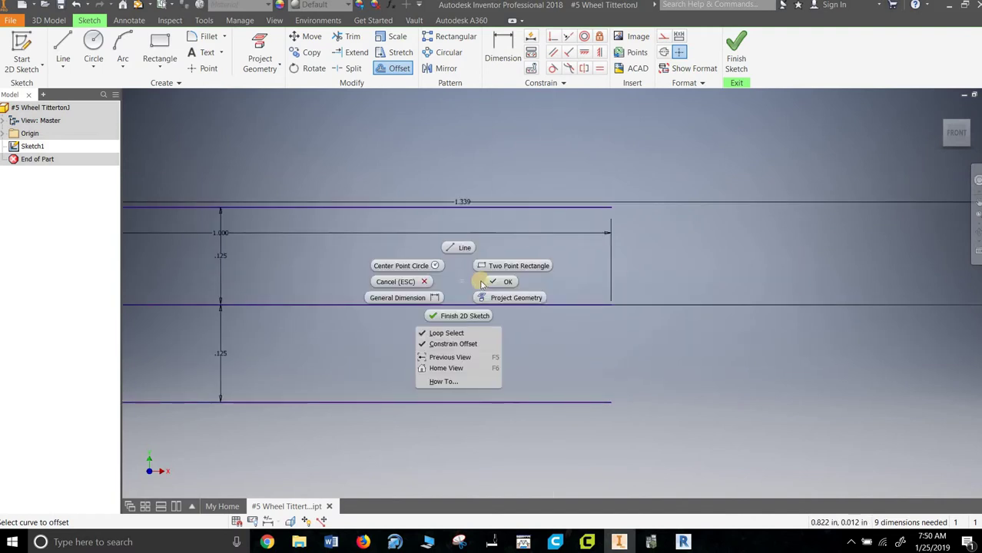
click(478, 213)
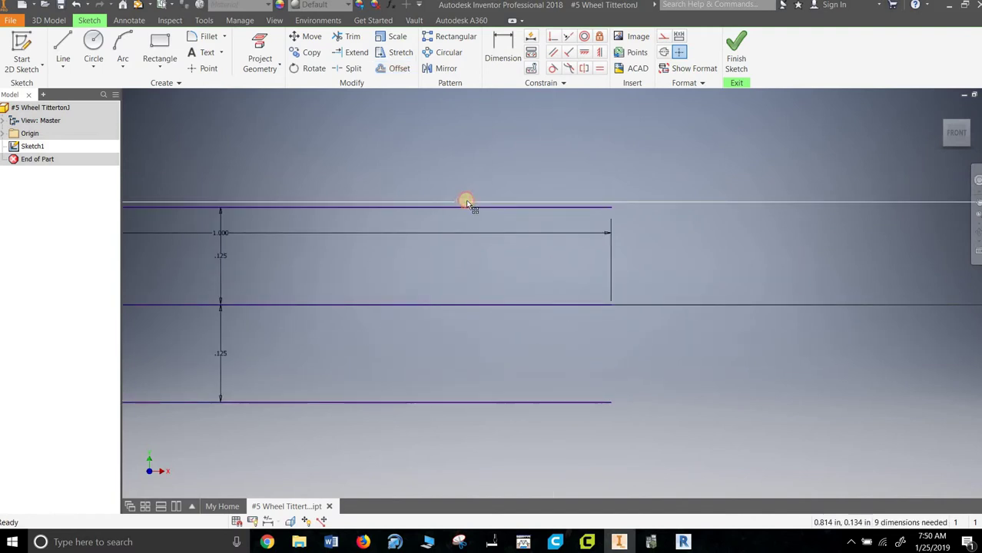
- Set the second vertical offset's dimension to 0.75-0.28/2 in
click(464, 201)
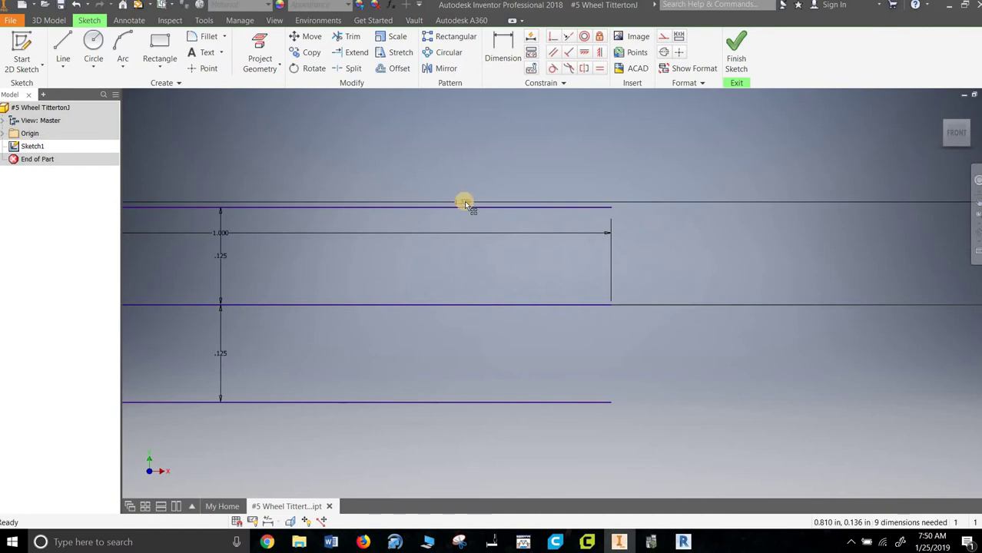
click(465, 202)
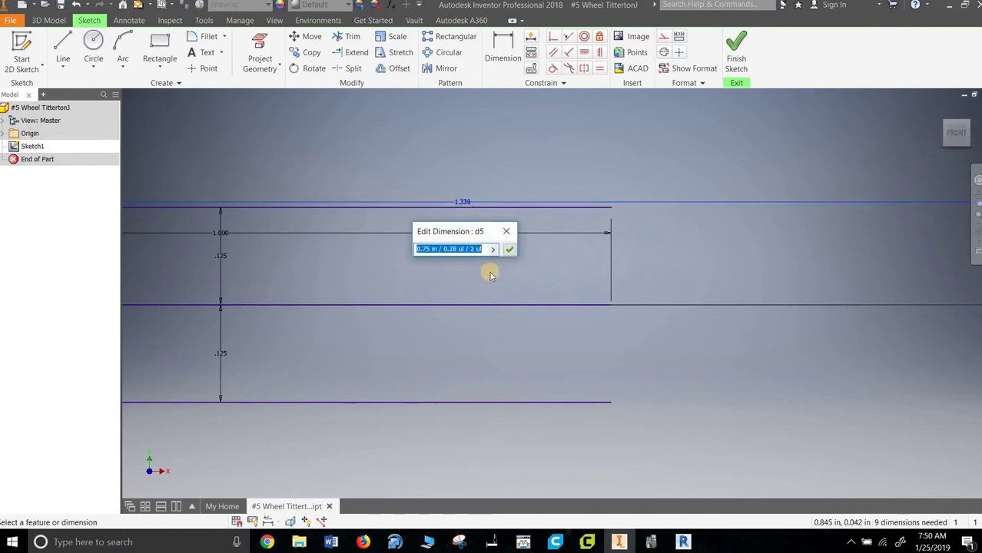
text(0.75-0.28/2)
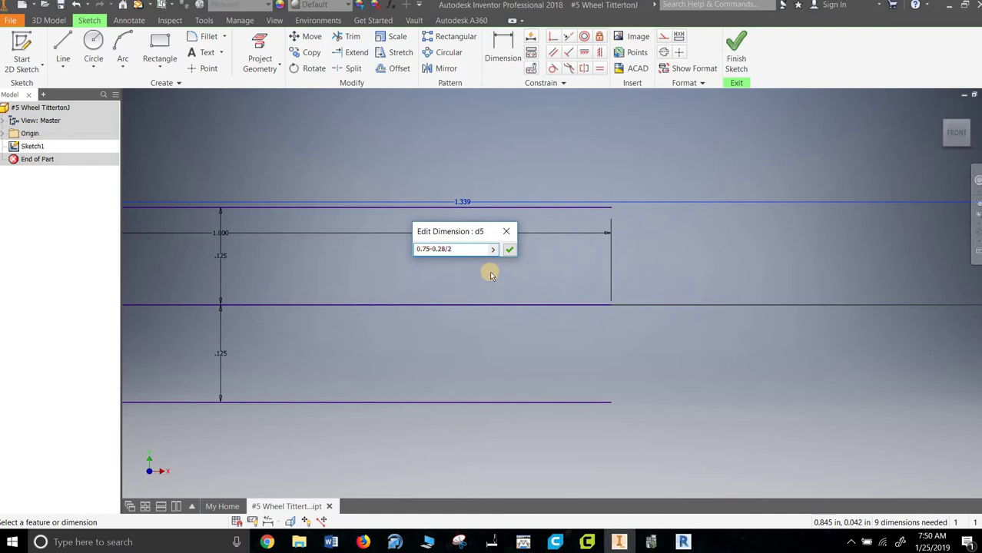
key(Return)
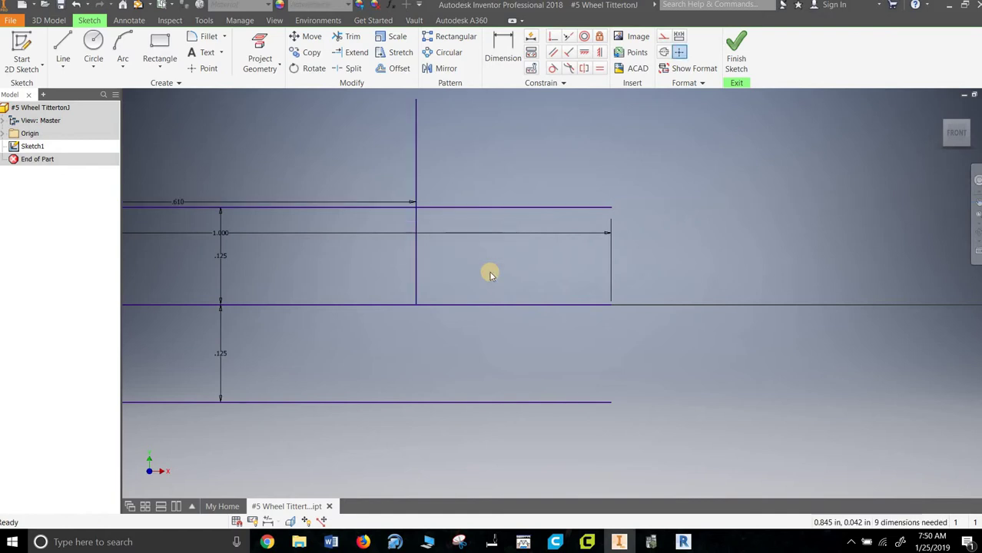
right_click(276, 255)
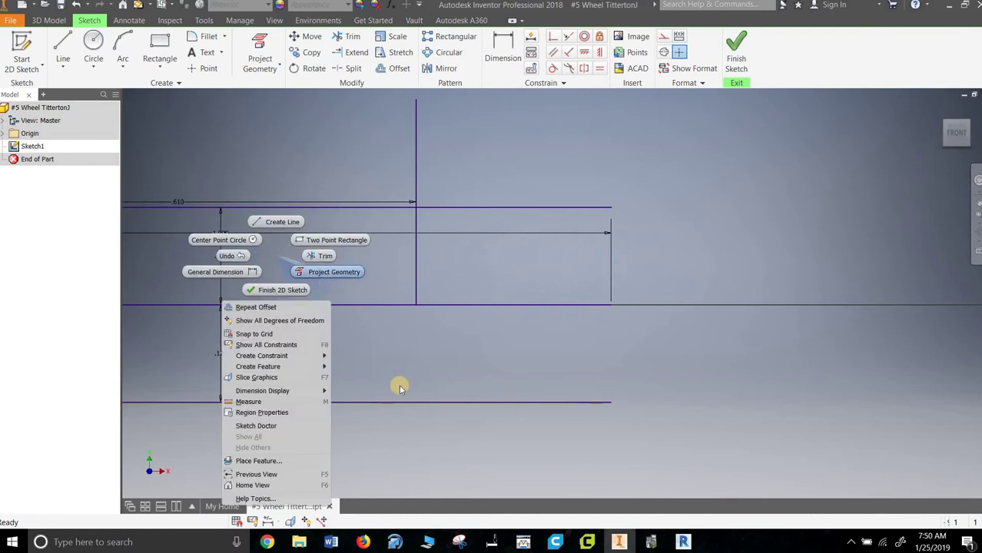
click(358, 348)
- Draw a 0.250 in circle centred on the middle line's outer end and trim away its inner half
scroll(356, 346, down, 5)
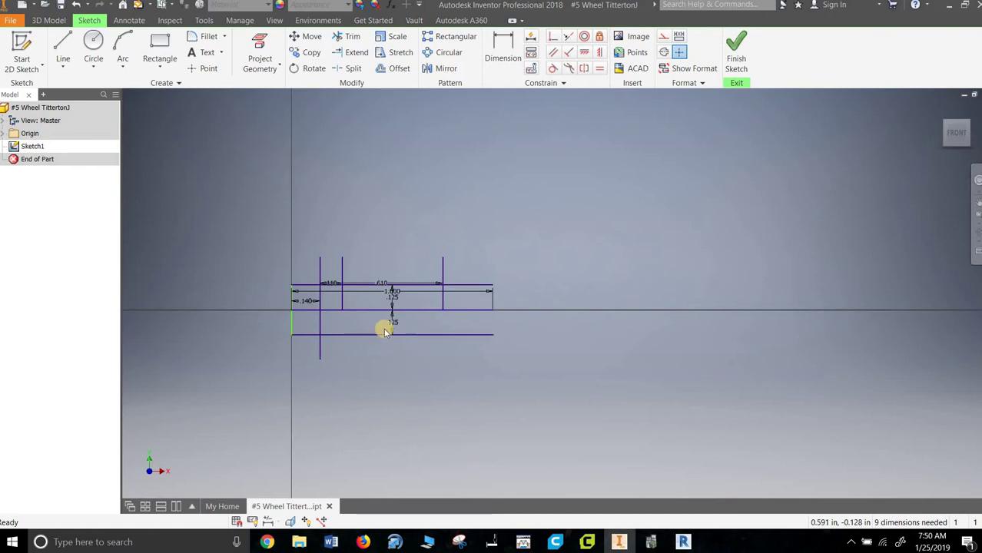
click(93, 43)
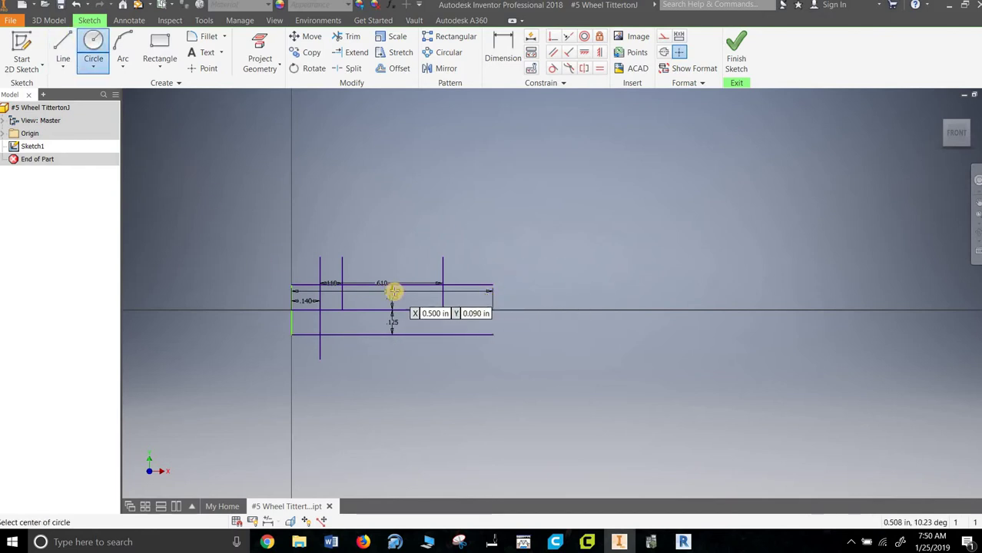
scroll(394, 290, up, 5)
scroll(421, 263, down, 3)
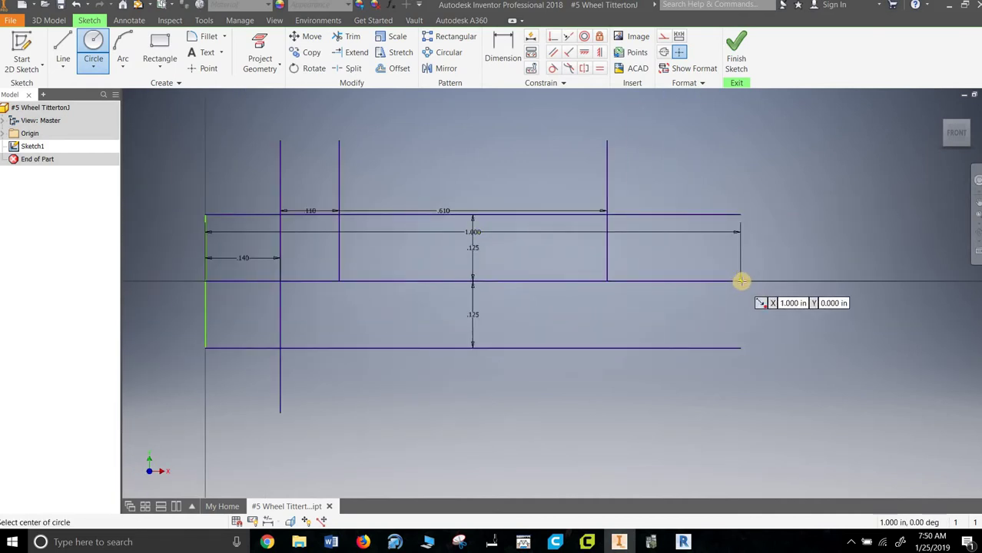
click(740, 280)
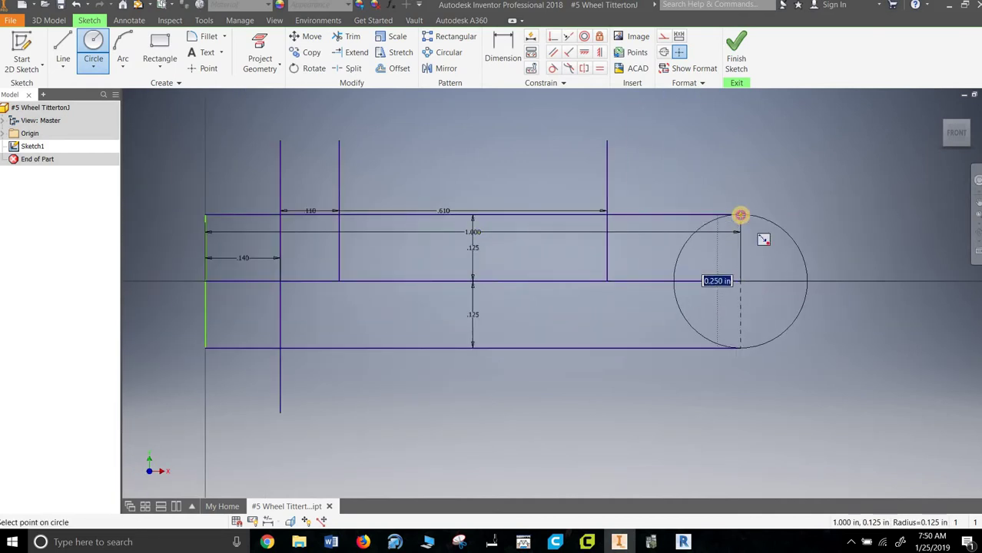
click(740, 215)
right_click(815, 243)
click(850, 247)
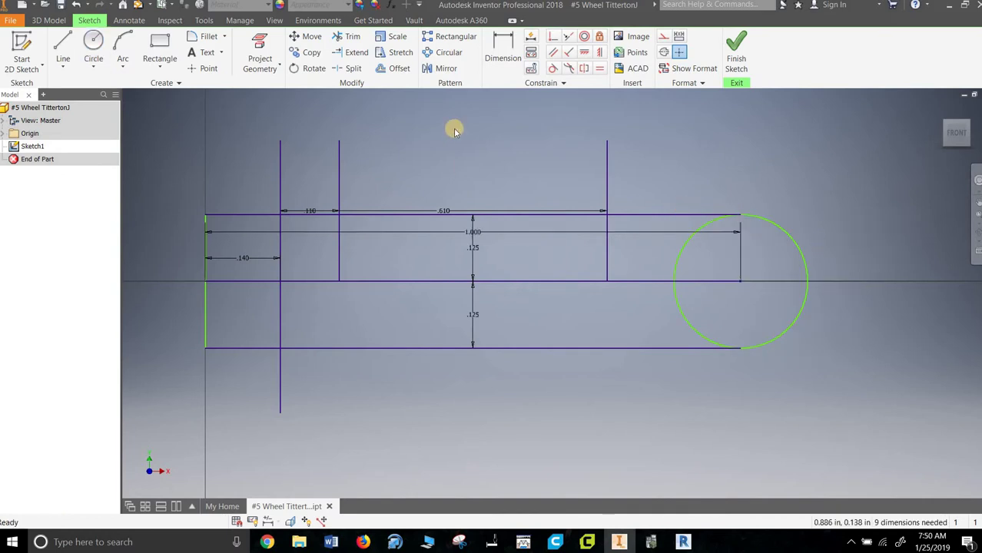
click(694, 330)
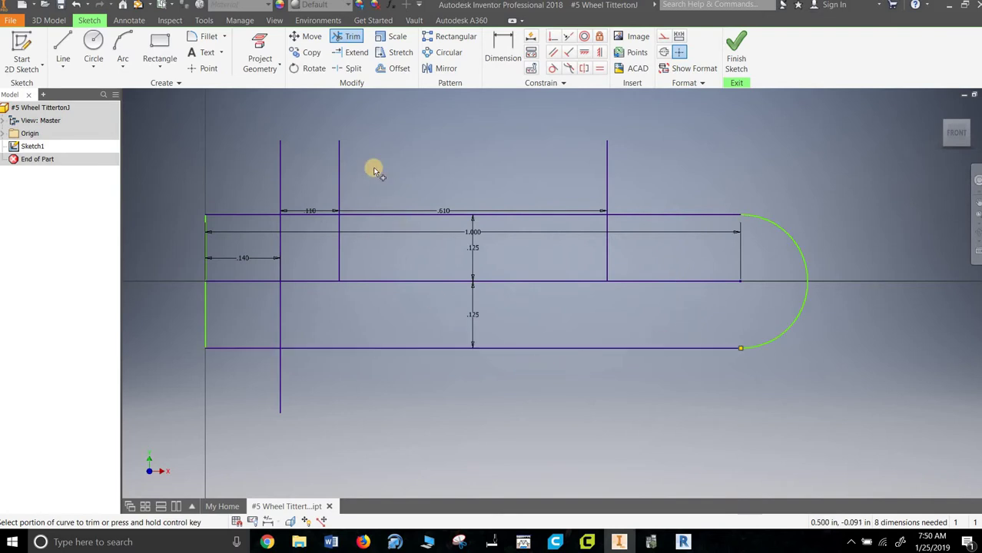
- Split the upper horizontal line, and trim away its section between the second and third vertical lines
click(350, 68)
click(489, 217)
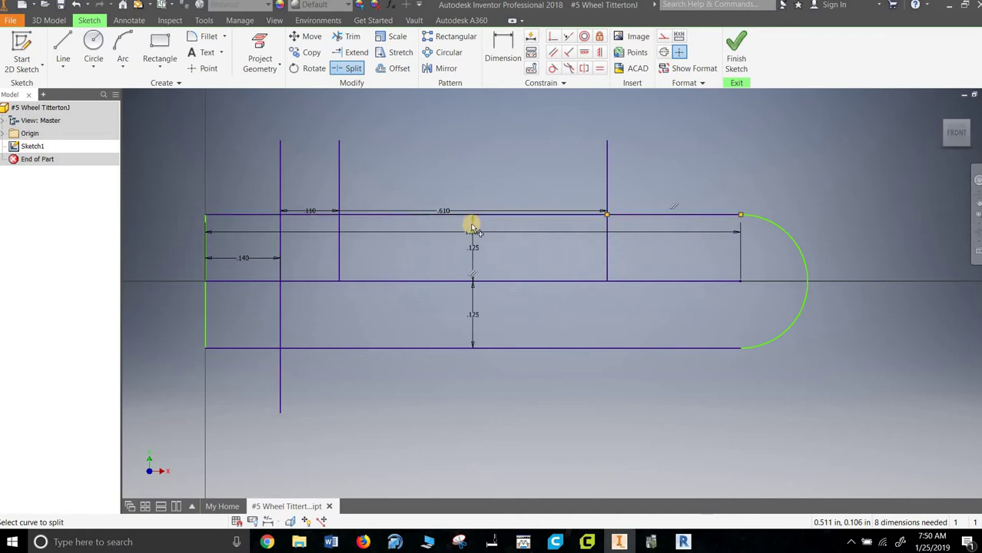
click(348, 36)
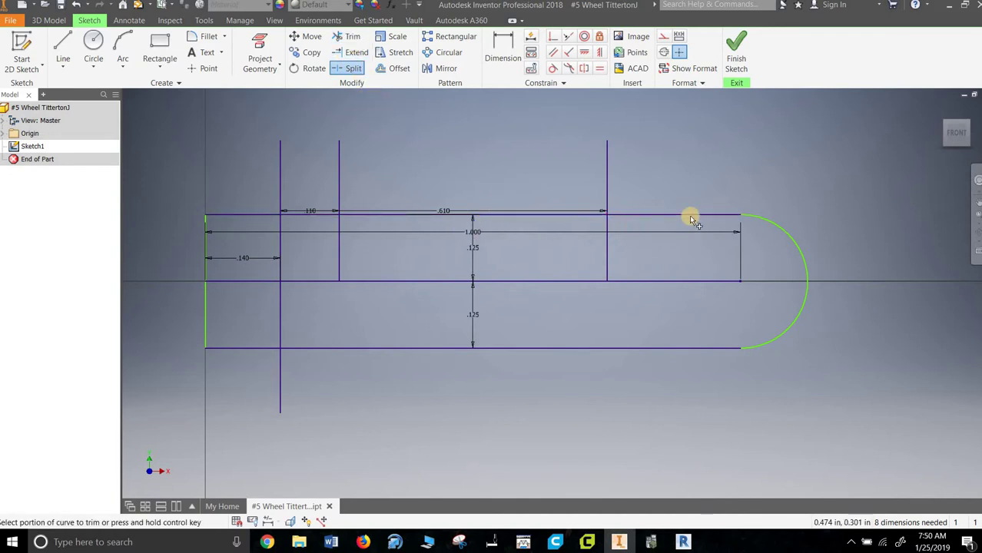
click(369, 215)
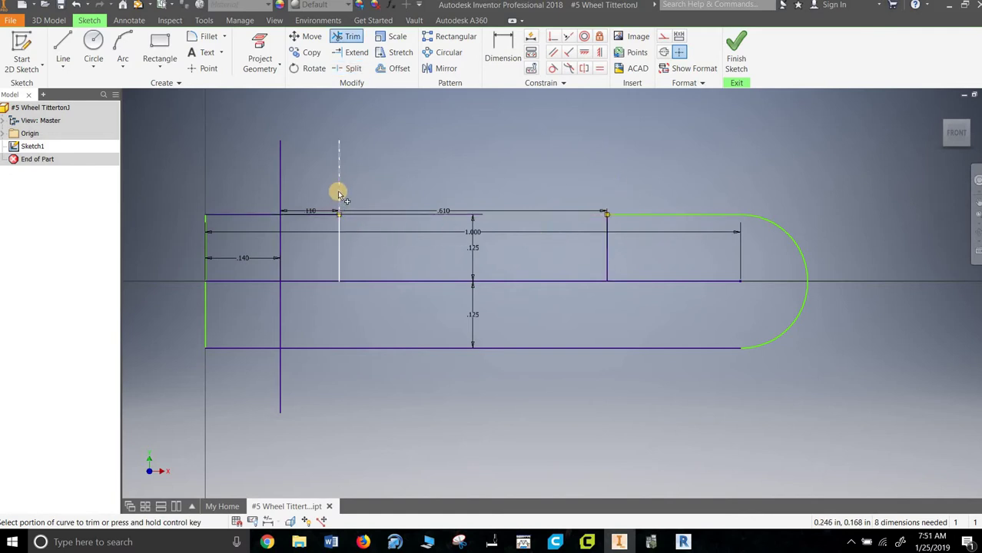
- Trim the overhangs of the first two vertical lines and the upper and lower lines' stubs between the axis and the first vertical
click(338, 194)
click(280, 188)
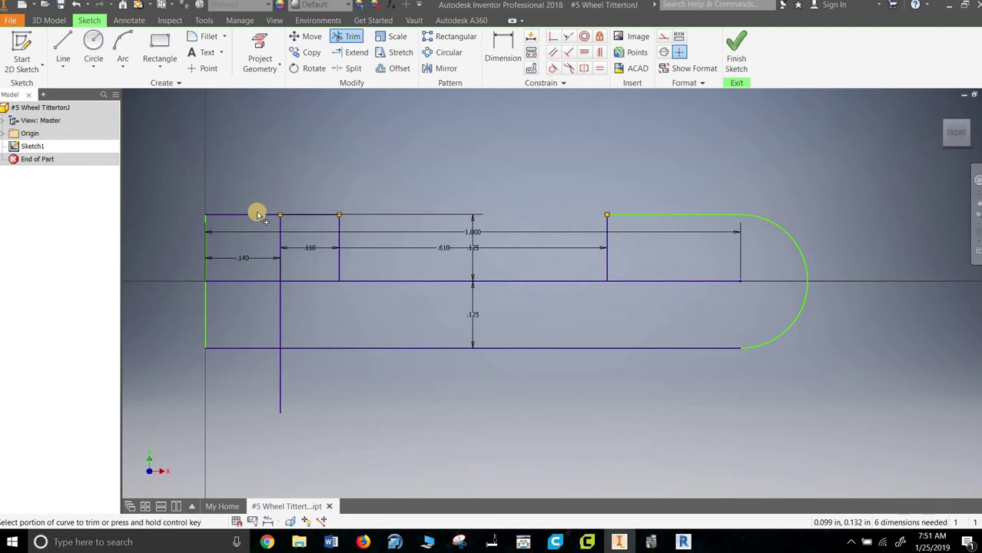
click(258, 214)
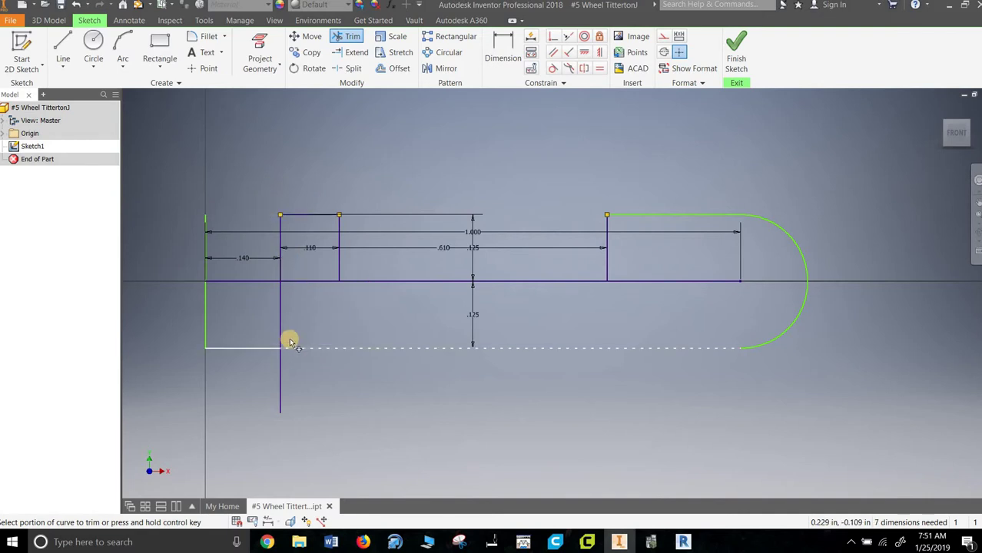
click(283, 374)
click(257, 346)
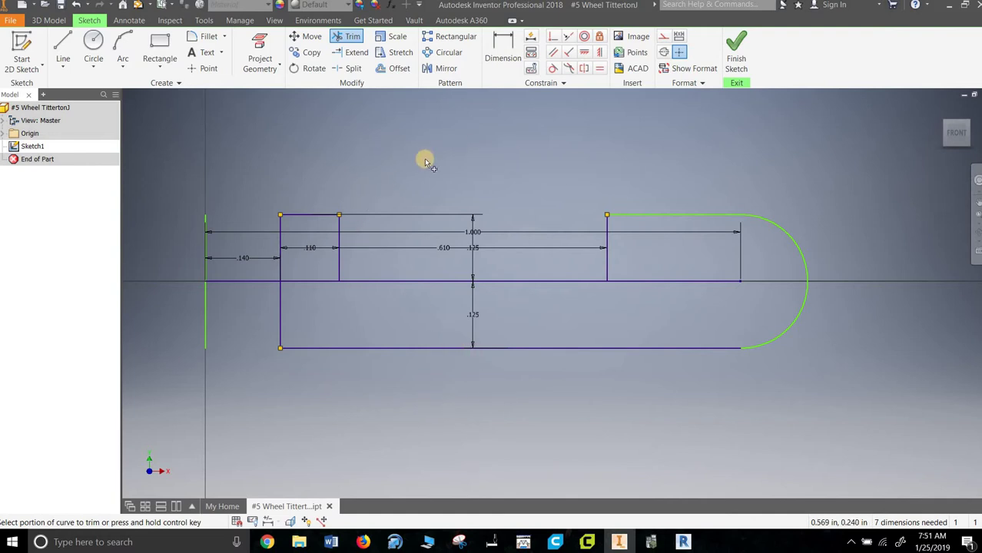
- Apply 0.0625 in fillets to both top corners of the inner hub block and to its base corner in the recess
click(224, 38)
click(203, 57)
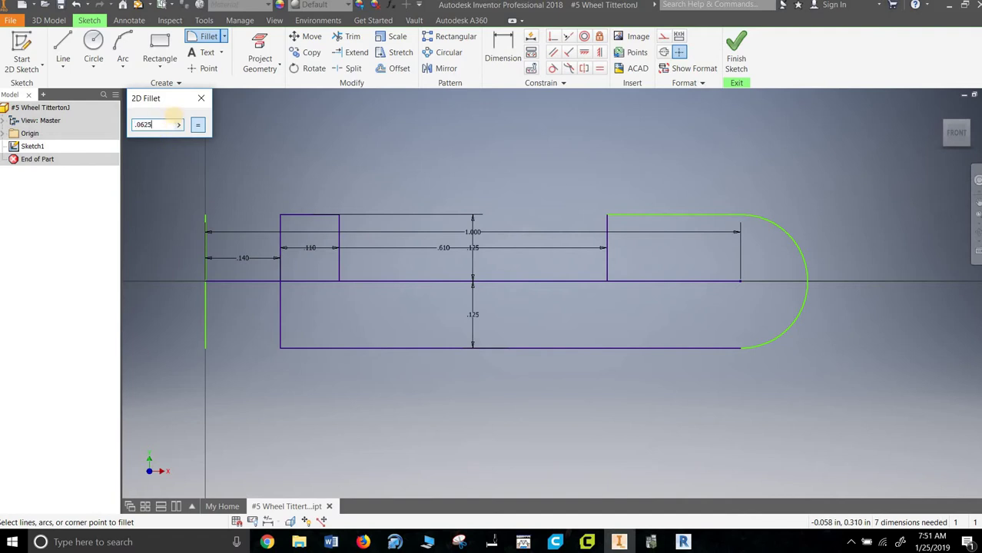
key(Escape)
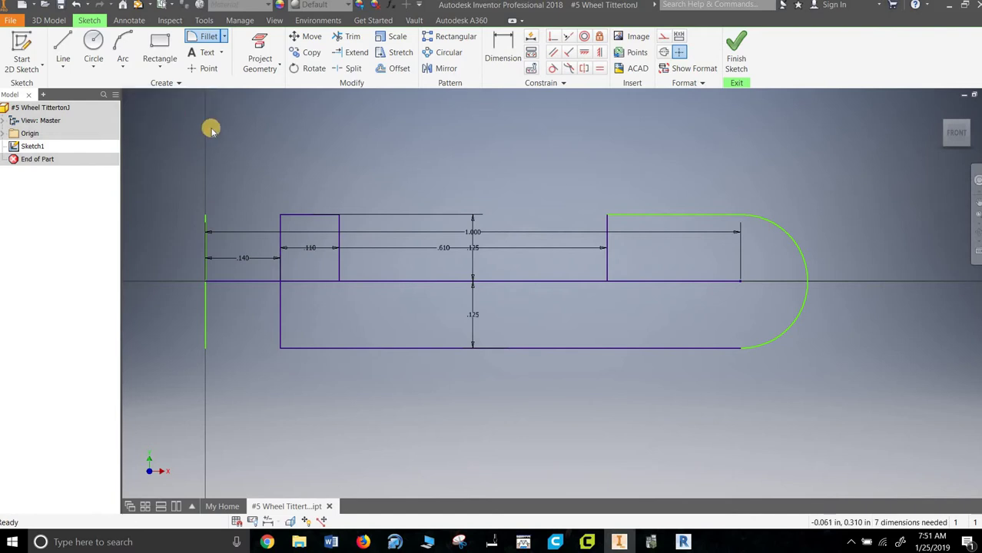
click(209, 40)
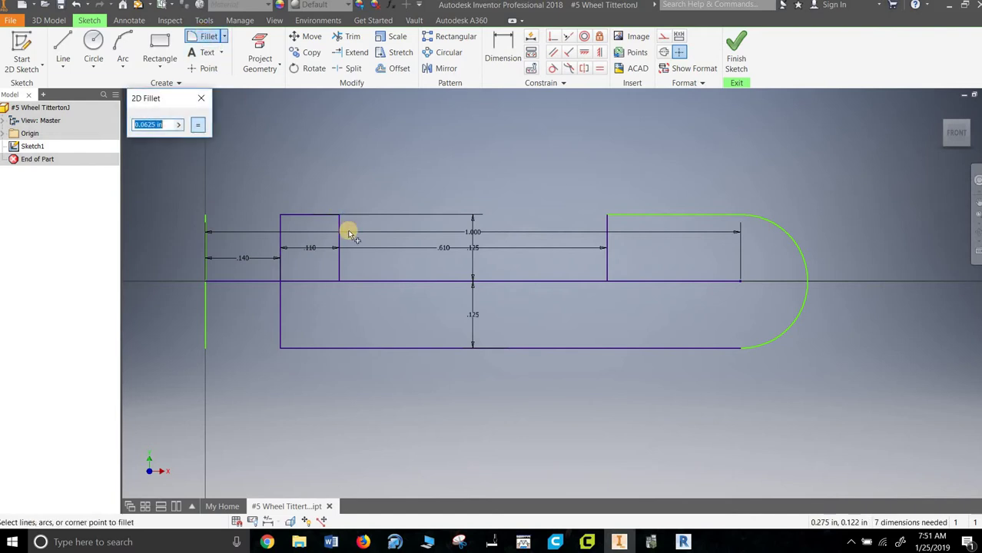
click(285, 220)
click(298, 214)
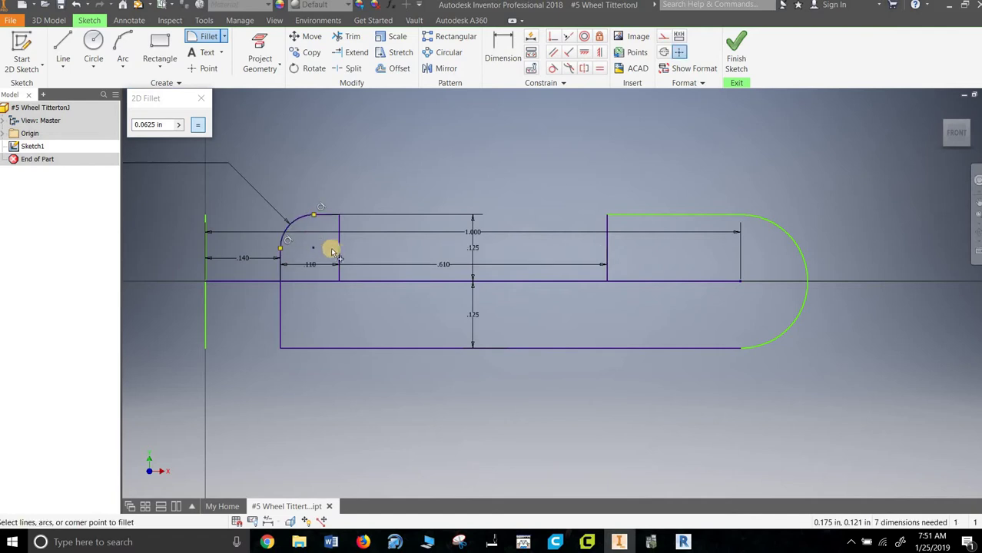
click(321, 214)
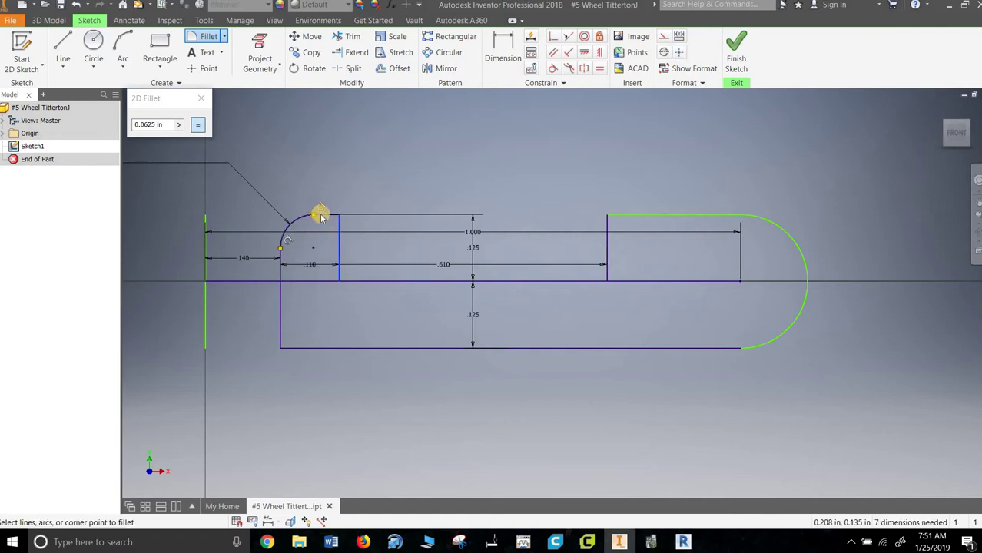
click(338, 265)
click(350, 281)
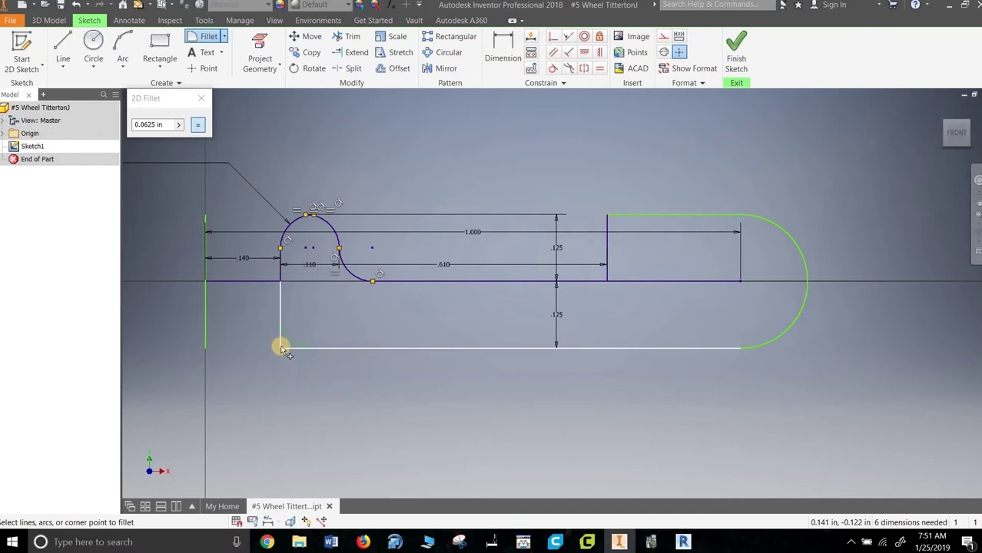
- Apply 0.0625 in fillets to the recess's outer base corner and the inner top corner of the rim
click(606, 271)
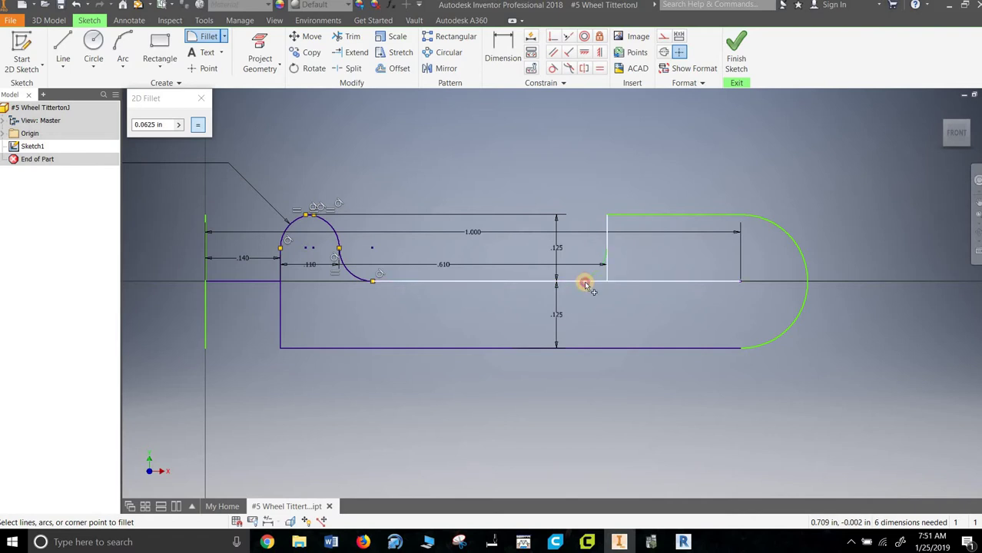
click(588, 281)
click(607, 227)
click(627, 214)
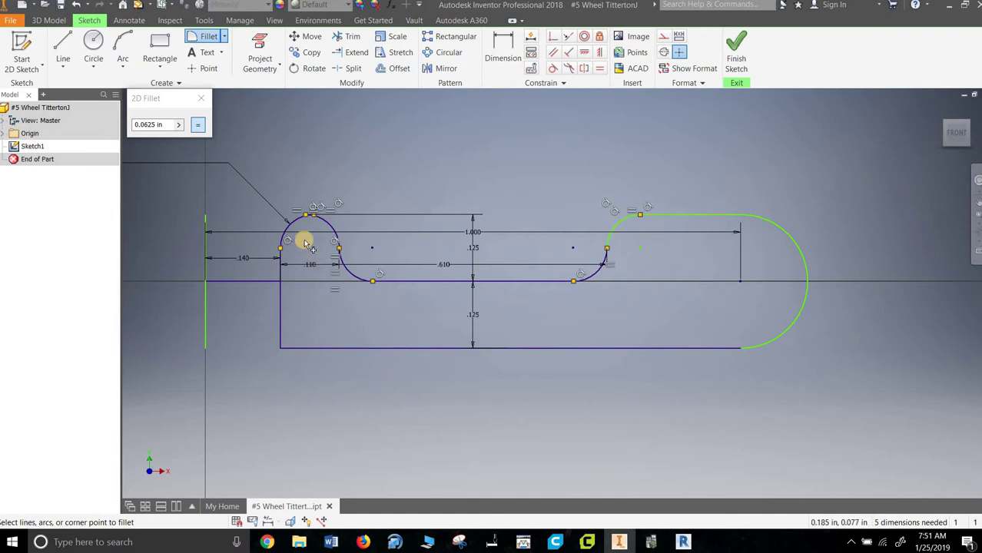
right_click(406, 151)
click(406, 120)
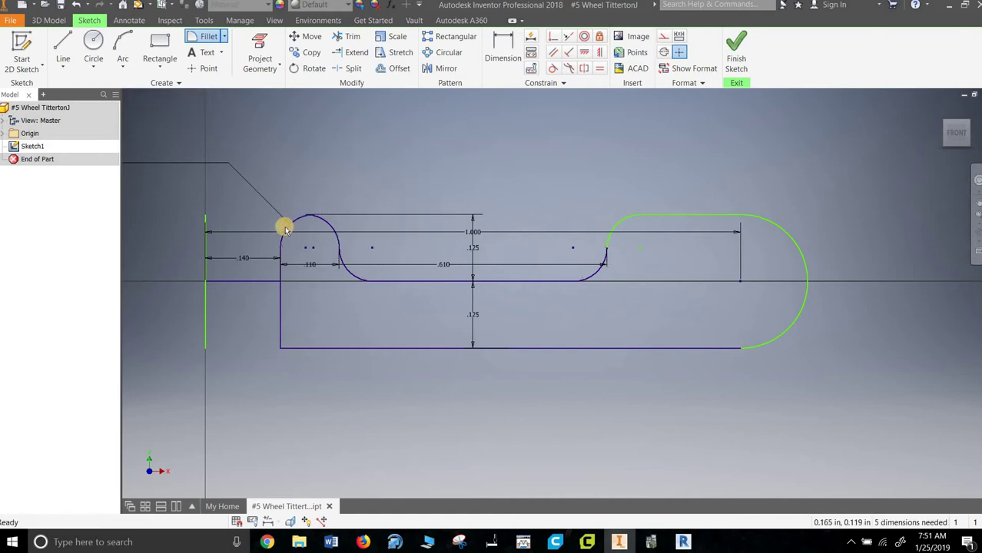
- Delete the fillet arc at the hub's top corner nearest the axis
click(285, 228)
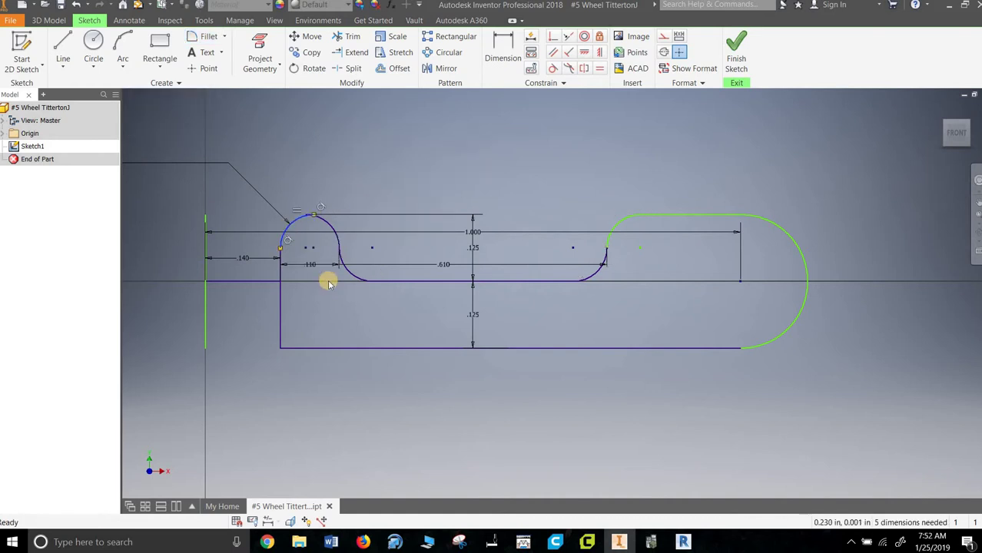
key(Delete)
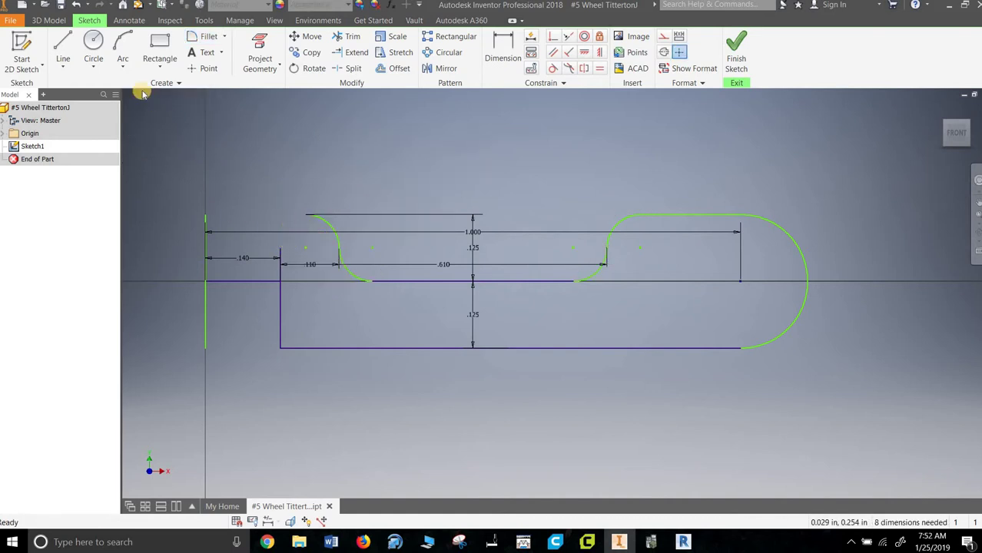
- Try to extend the hub's inner vertical line upward
click(355, 52)
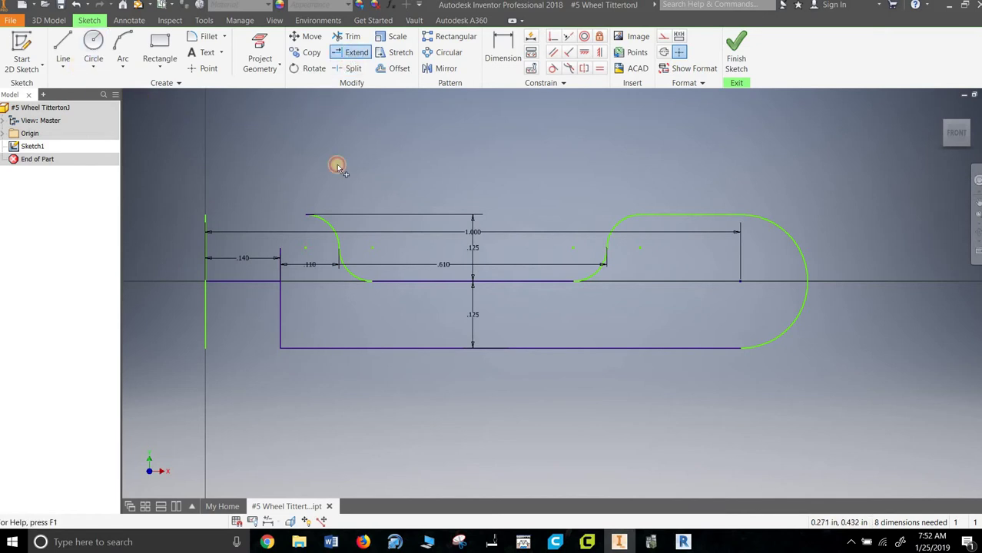
click(280, 275)
click(260, 110)
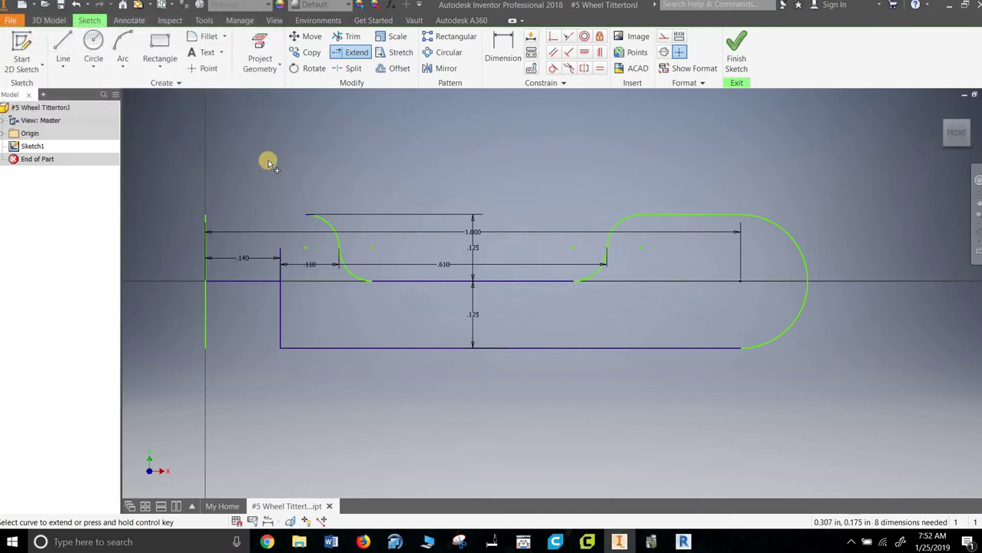
- Draw a vertical line from the middle line's intersection with the hub's inner vertical up past the hub's top edge
click(63, 54)
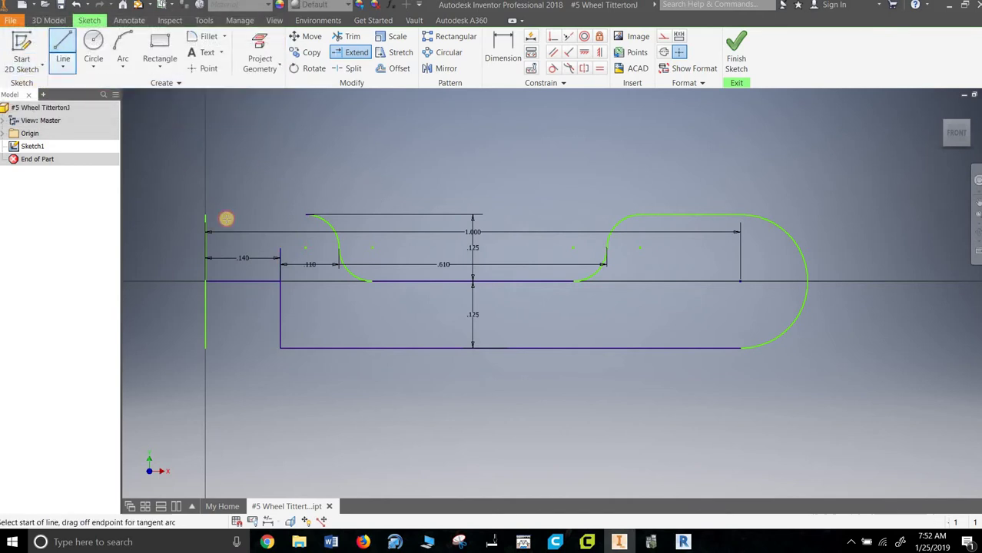
click(281, 282)
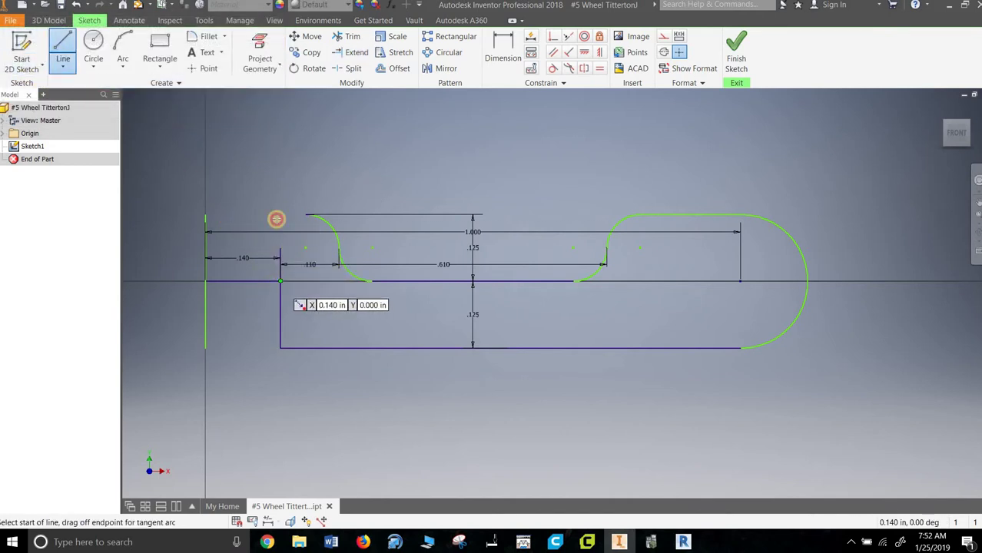
right_click(301, 173)
click(335, 176)
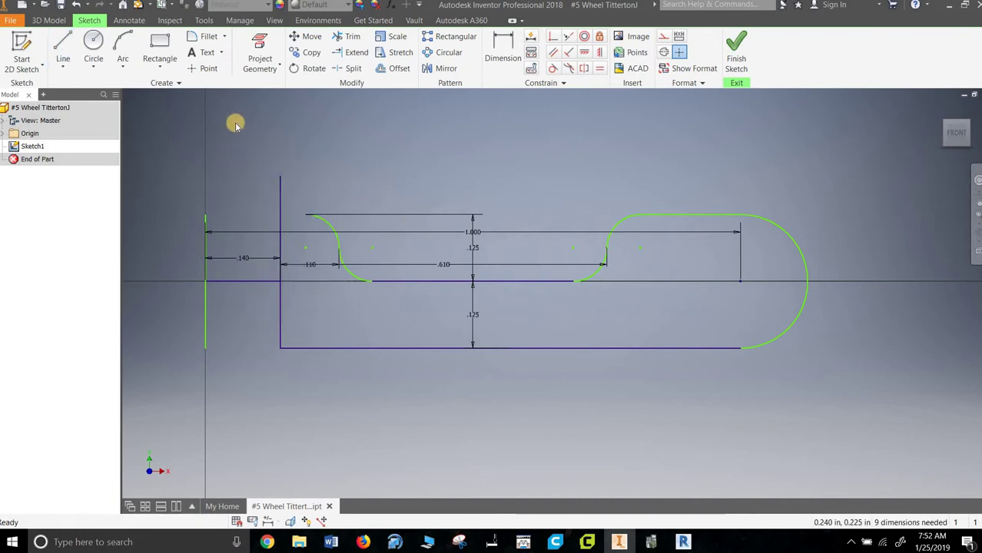
- Draw a horizontal line about 0.14 in long from the remaining hub arc's upper end toward the axis, crossing the inner vertical
click(73, 44)
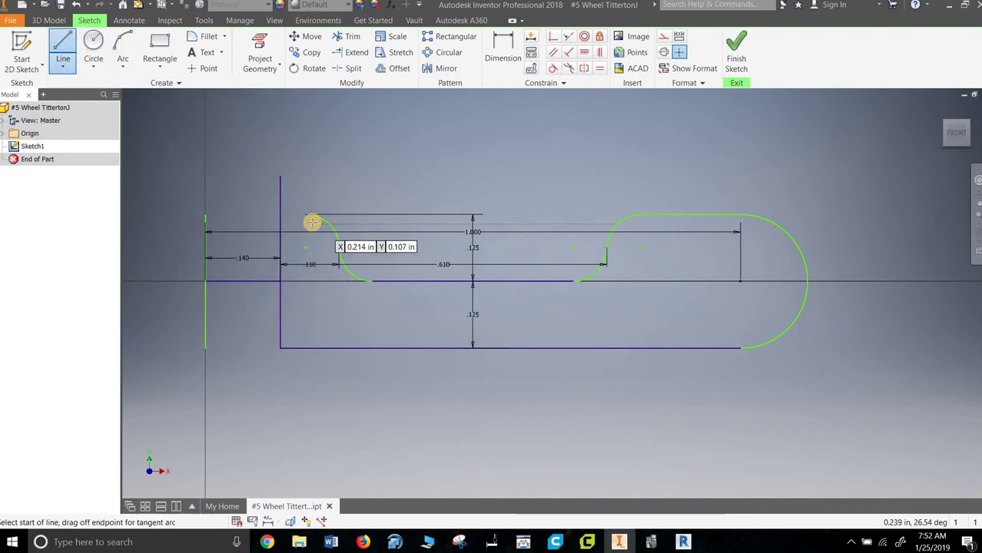
click(296, 215)
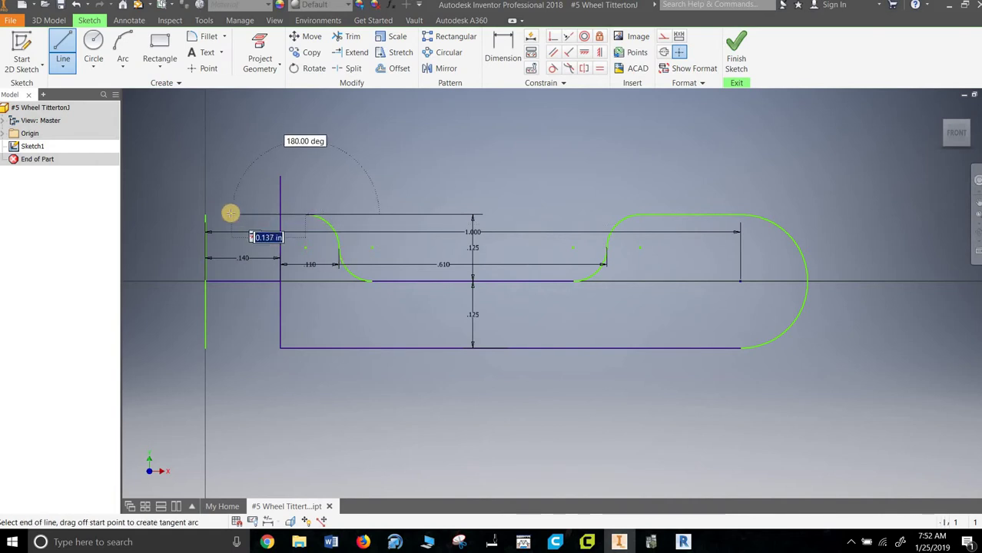
right_click(256, 204)
click(276, 203)
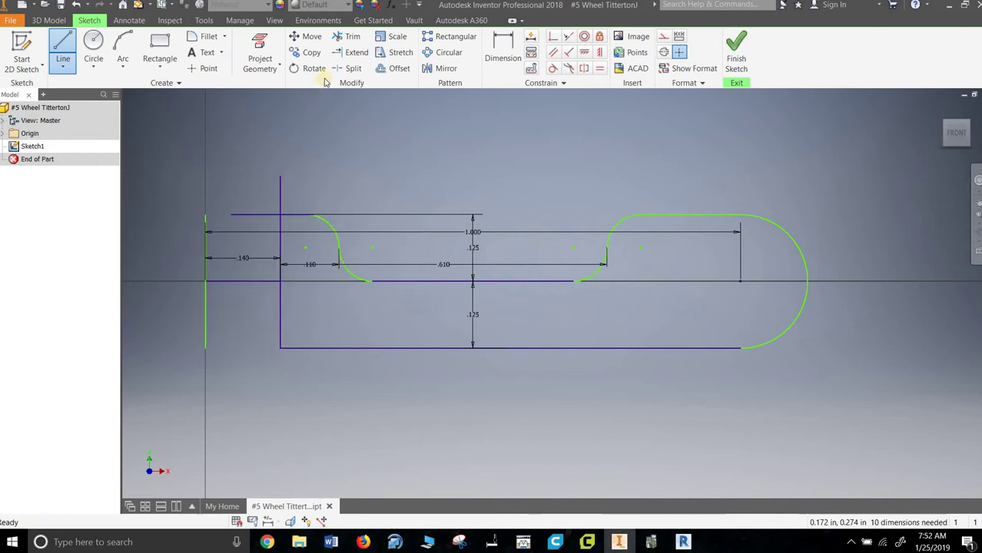
- Trim the overhanging ends of the new vertical and horizontal lines to form a square inner hub corner
key(x)
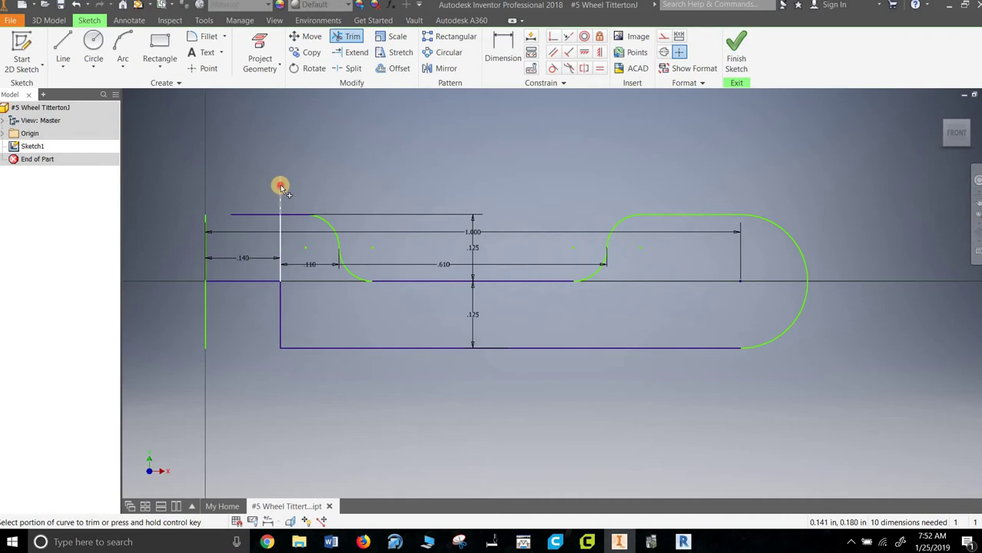
click(280, 187)
click(262, 215)
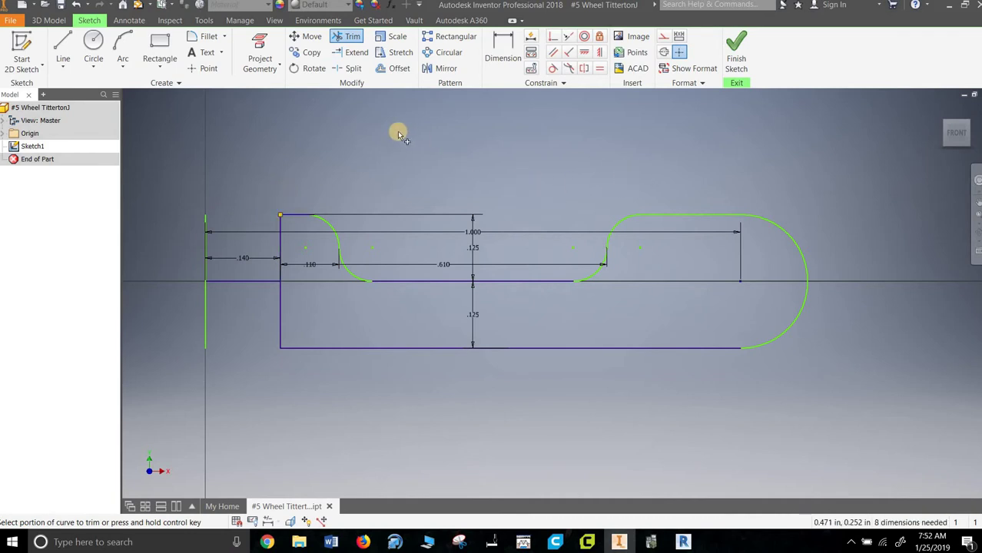
right_click(318, 127)
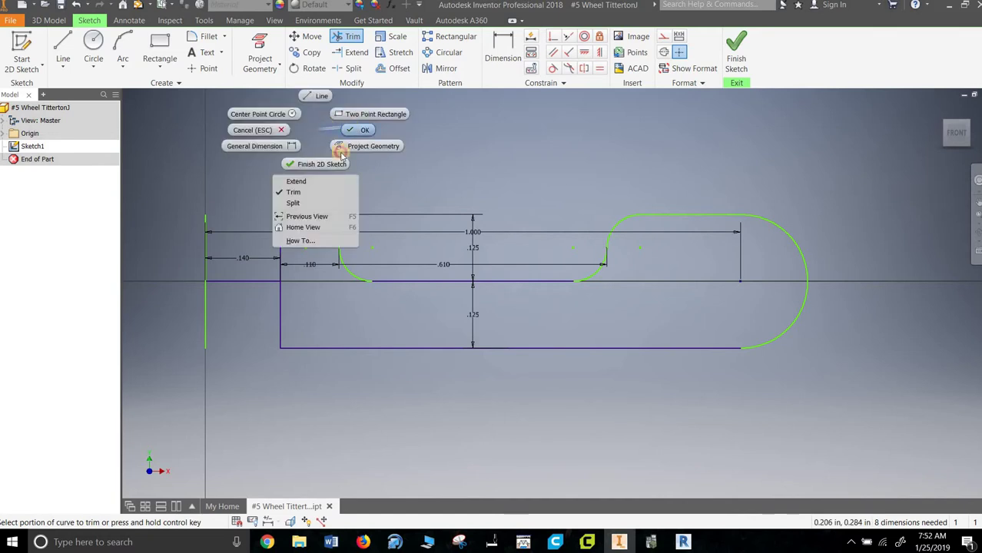
click(297, 178)
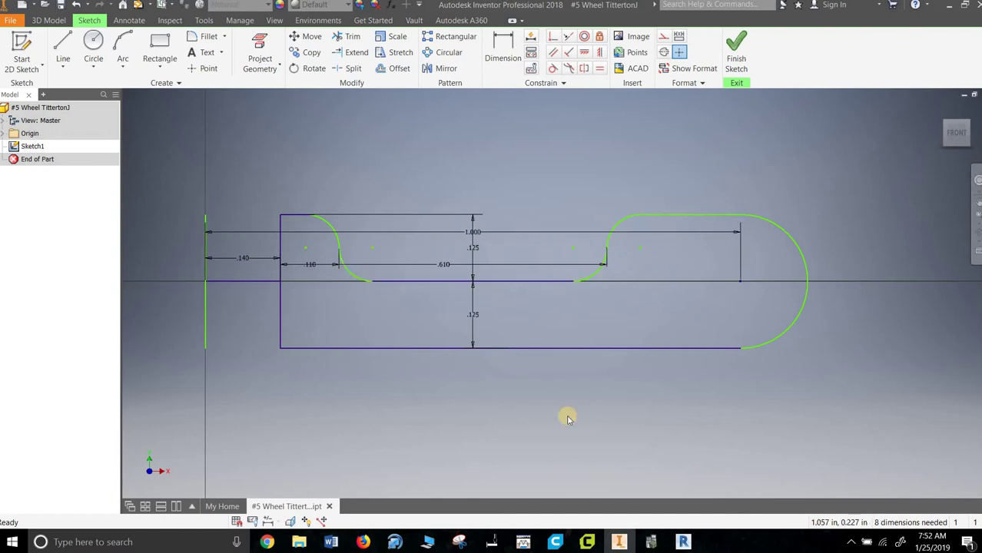
- Finish the profile sketch and revolve the closed wheel profile a full turn about the vertical axis line
shift+middle_drag(795, 242, 787, 229)
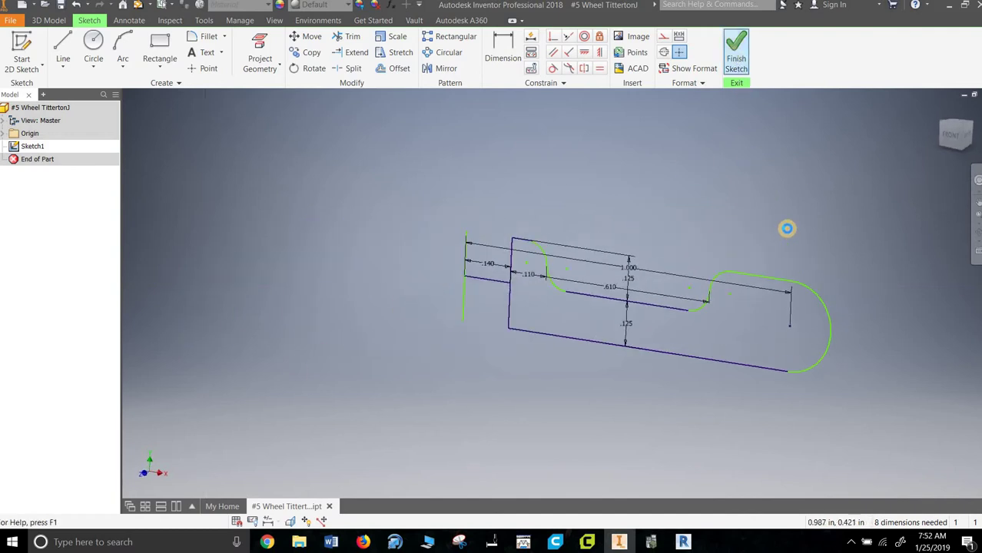
right_drag(884, 141, 884, 184)
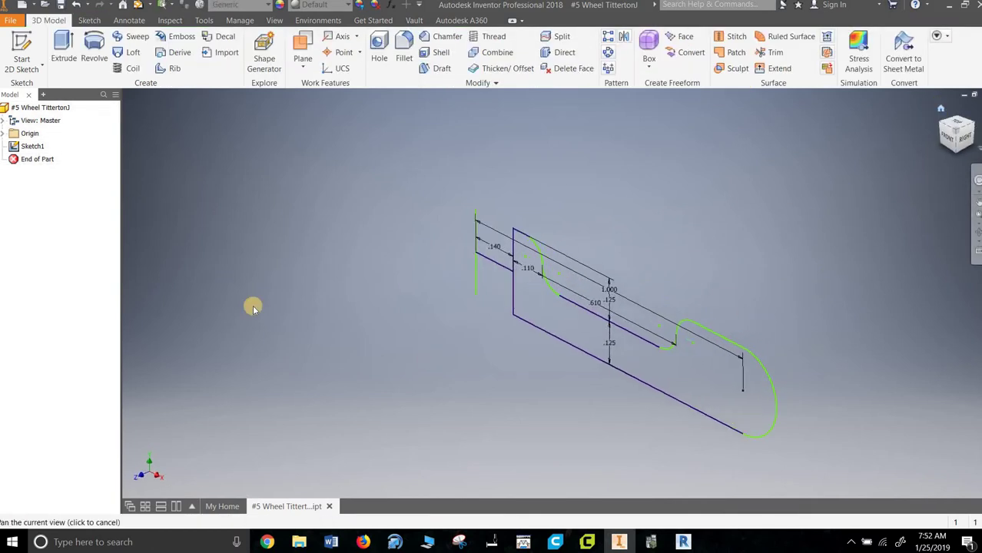
drag(253, 307, 177, 257)
click(94, 50)
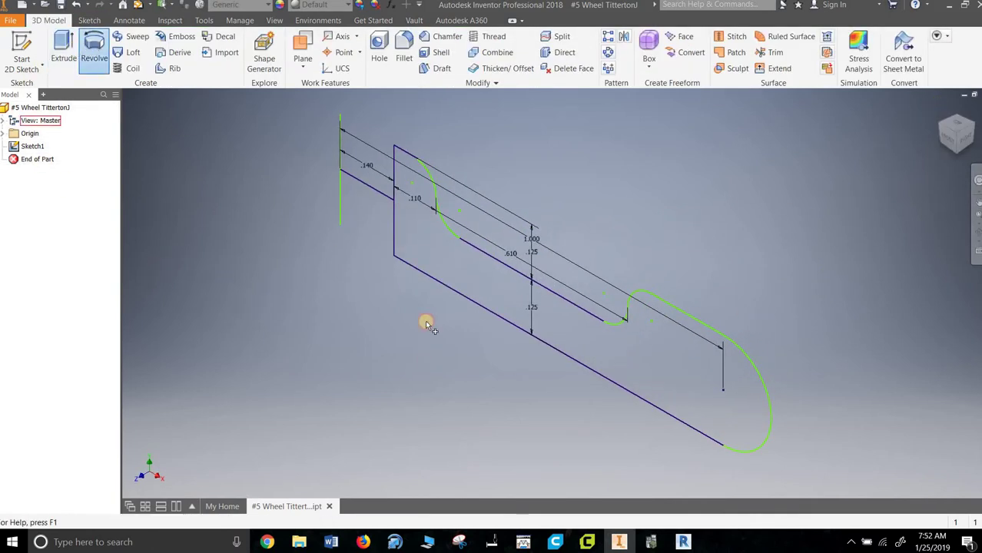
click(472, 275)
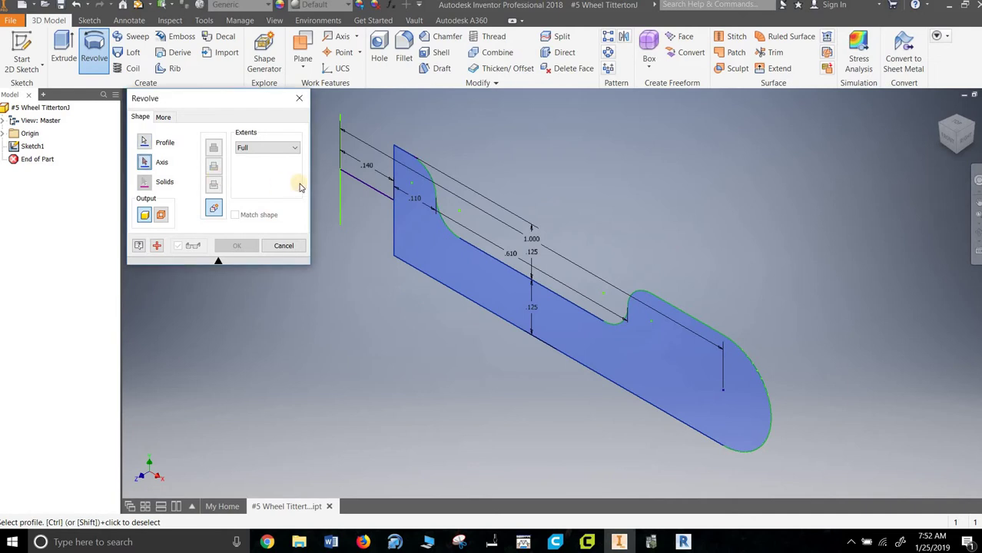
click(336, 200)
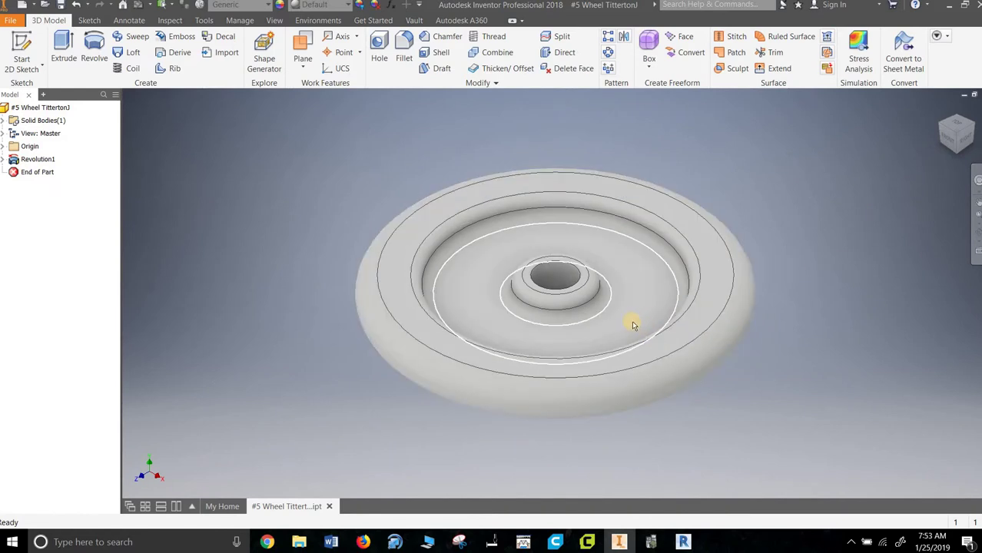
- Start a new 2D sketch on the flat bottom face of the revolved wheel
shift+middle_drag(580, 301, 569, 231)
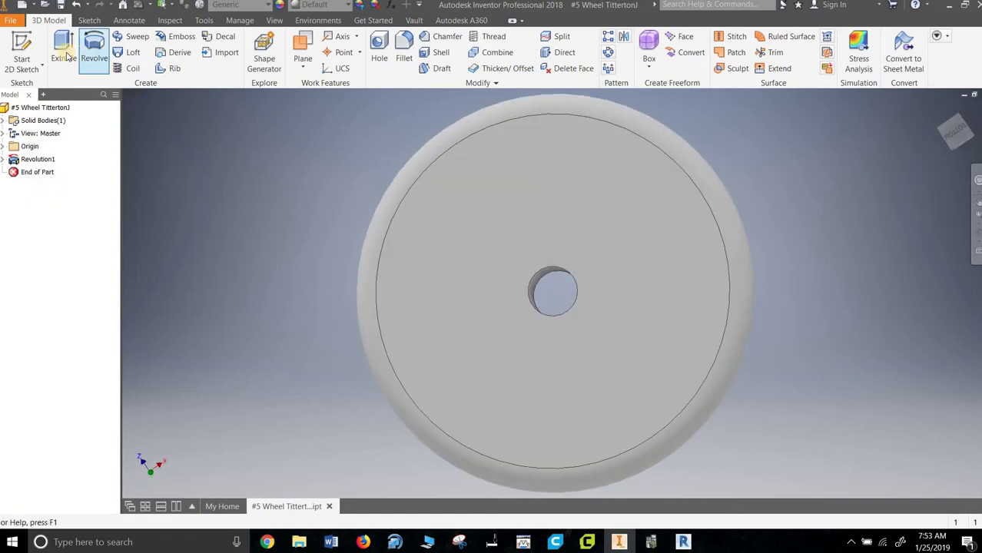
click(21, 54)
click(594, 257)
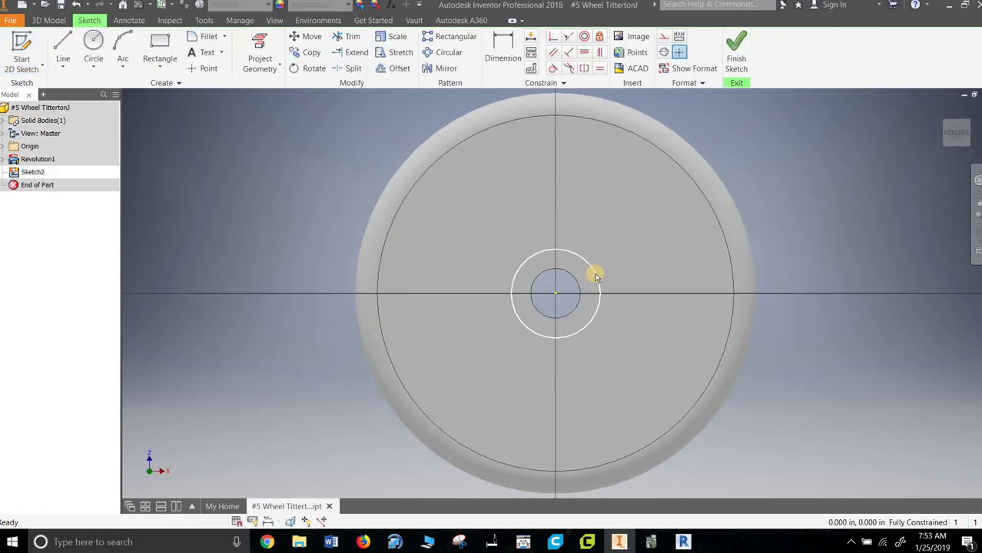
- Draw a line about 1.64 in long from the wheel's centre past the rim, at 15 degrees above the horizontal
click(63, 50)
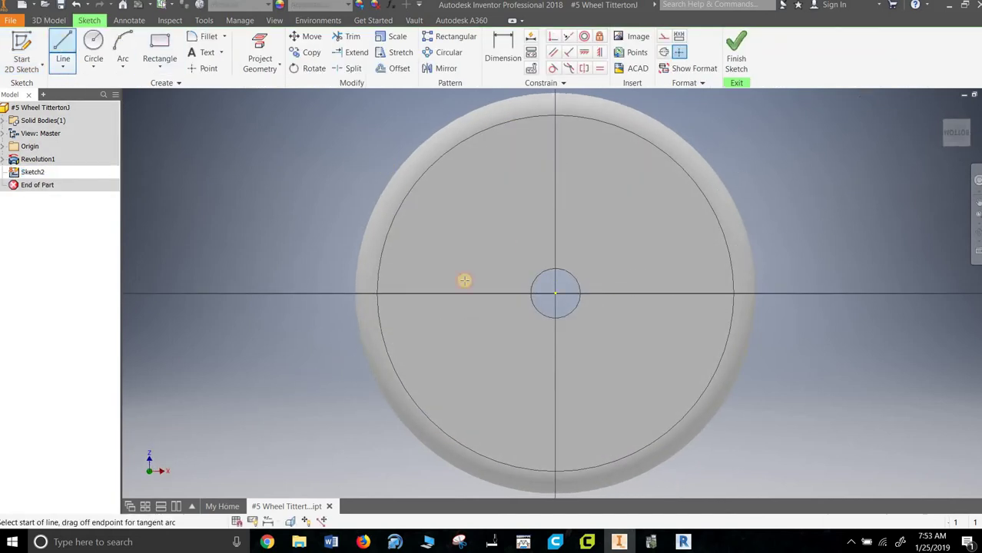
click(555, 293)
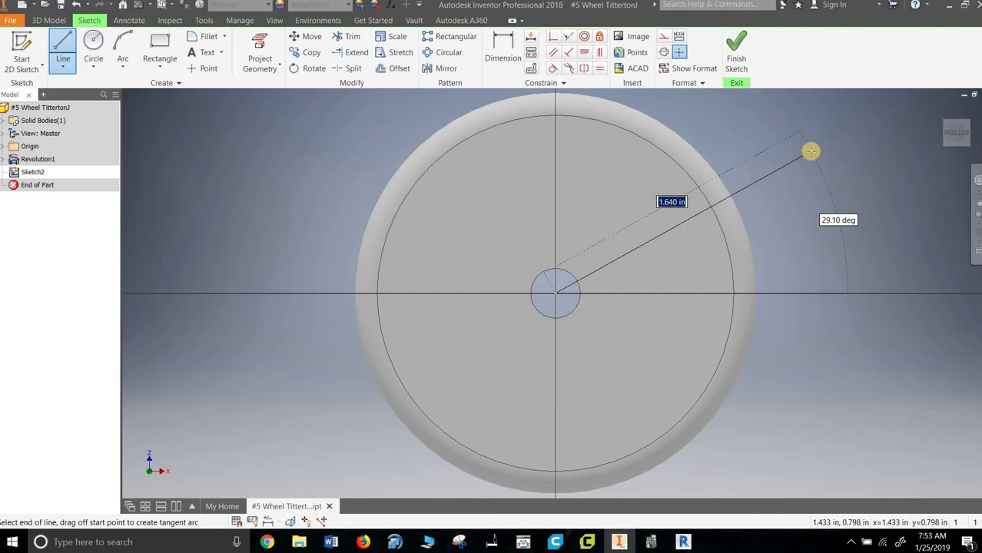
key(Tab)
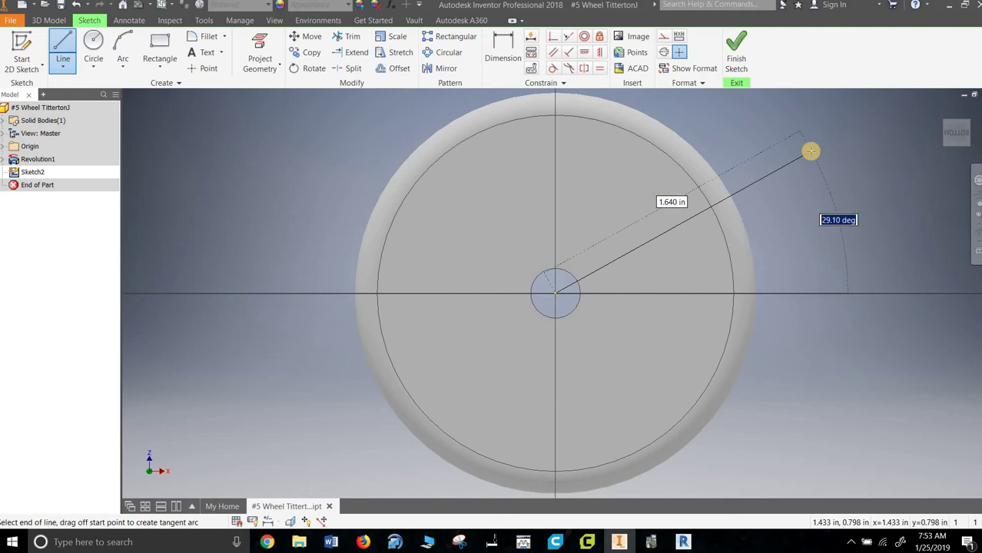
text(15)
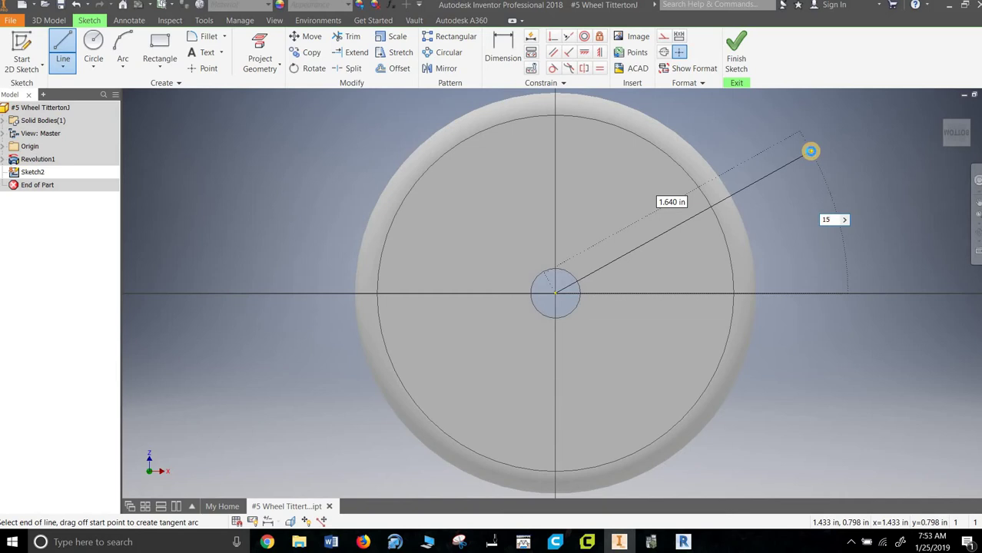
key(Return)
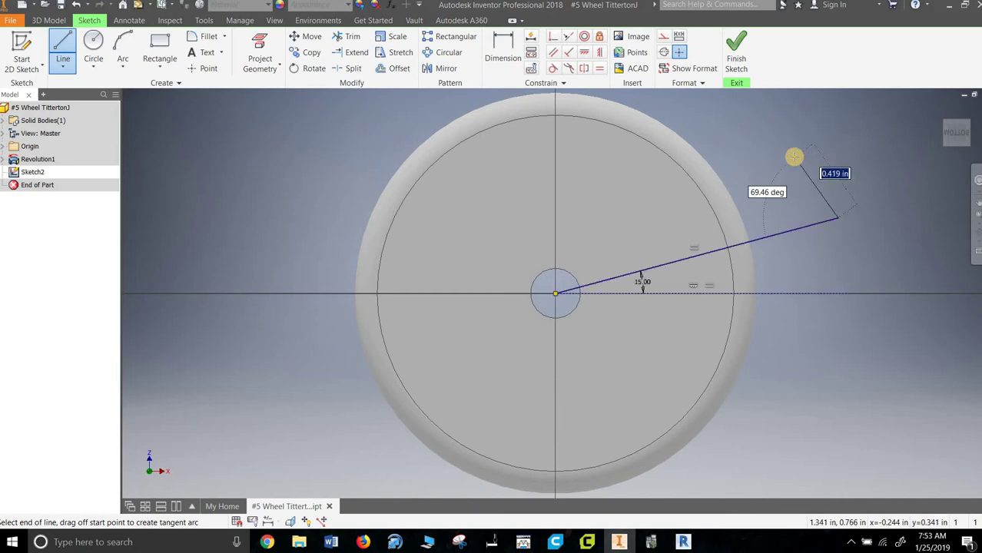
right_click(821, 125)
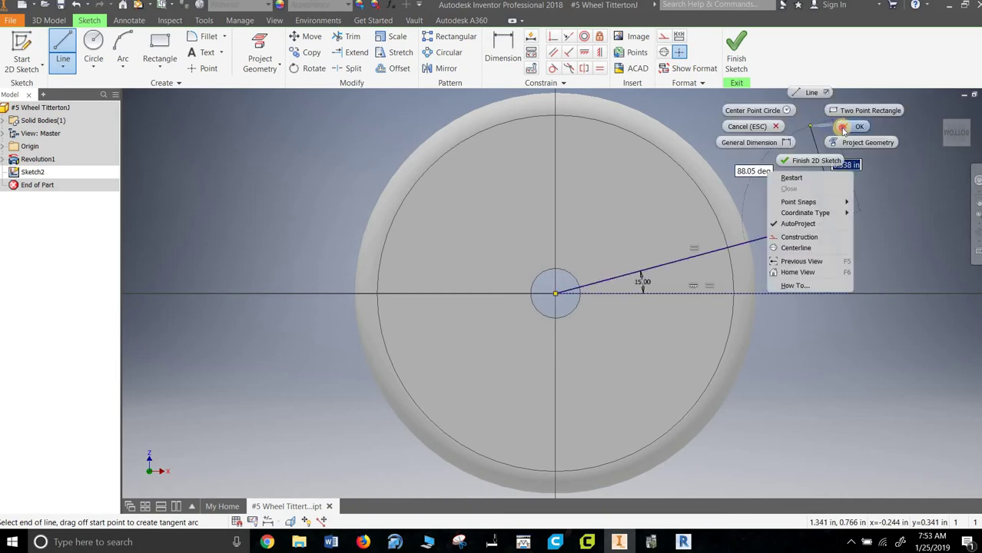
click(833, 160)
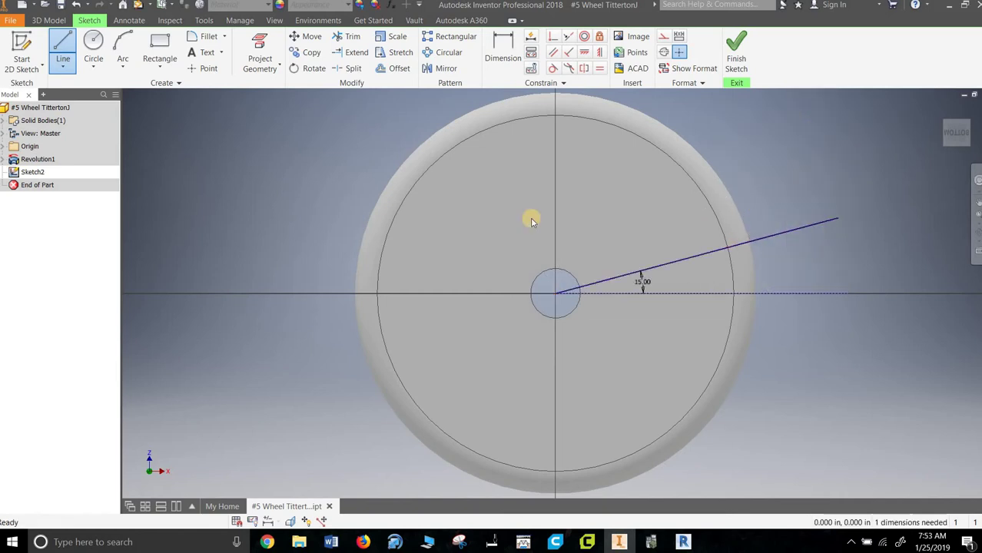
click(311, 68)
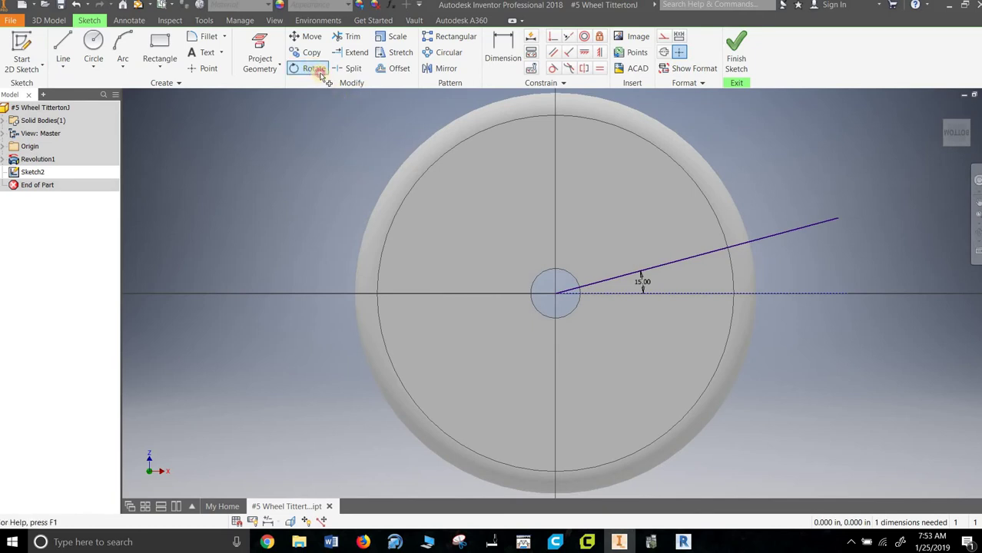
click(680, 266)
click(144, 155)
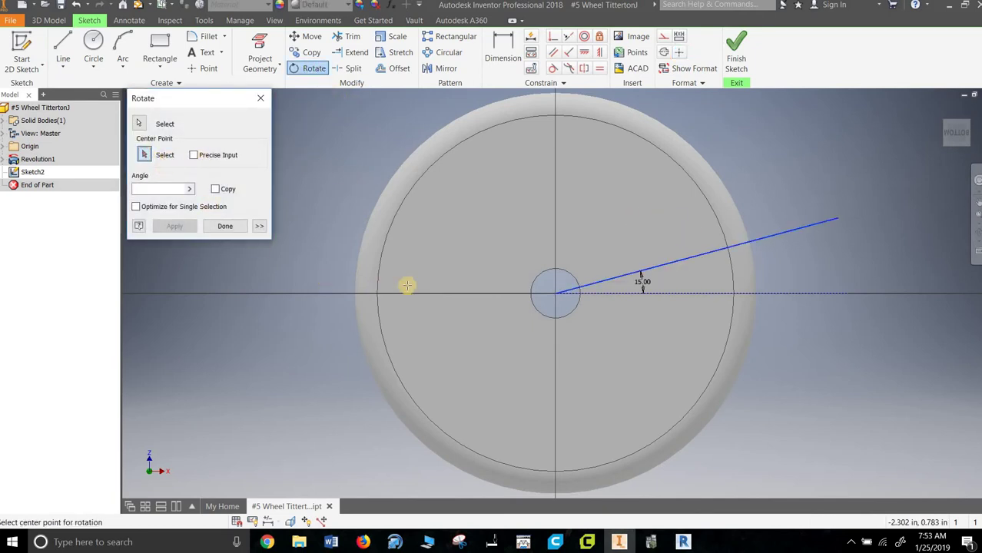
click(555, 294)
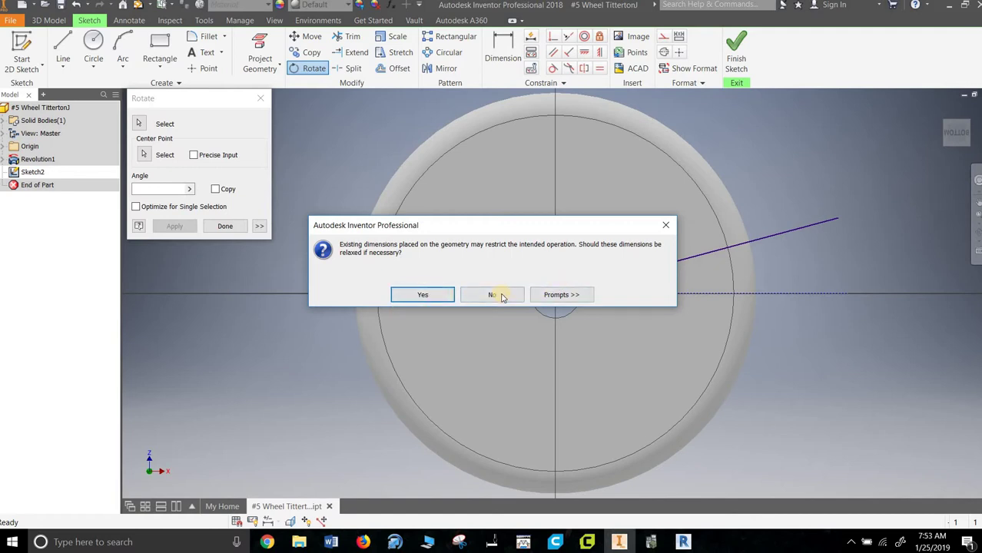
click(438, 295)
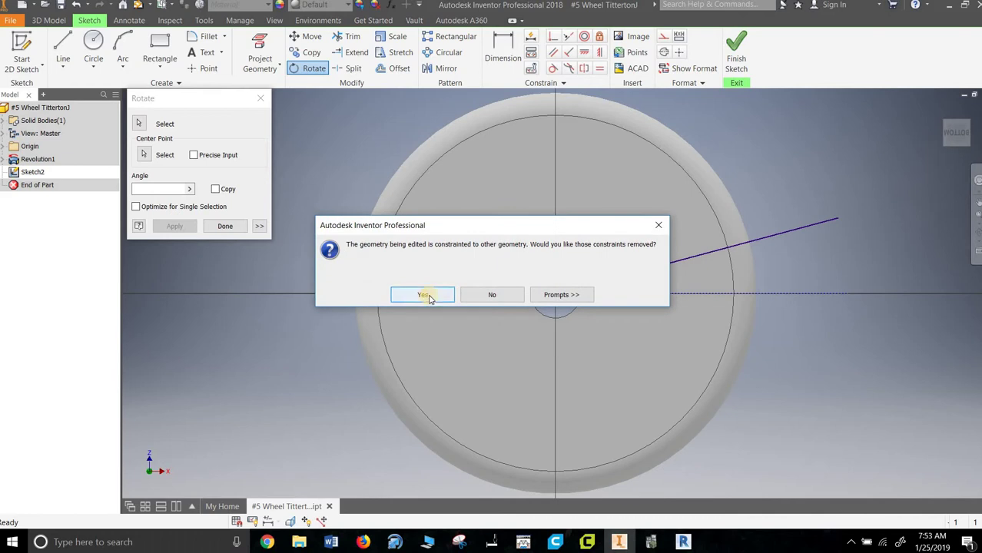
click(478, 298)
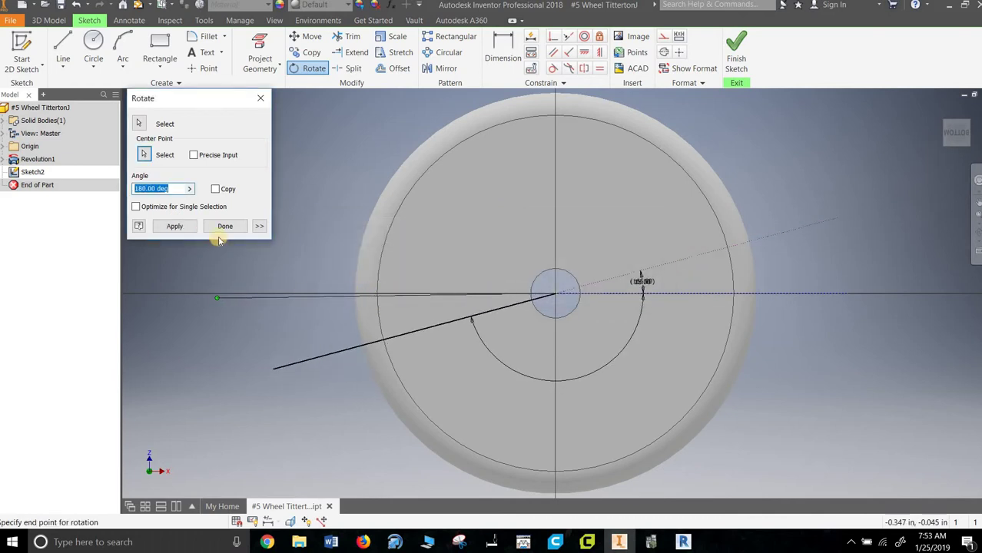
click(215, 190)
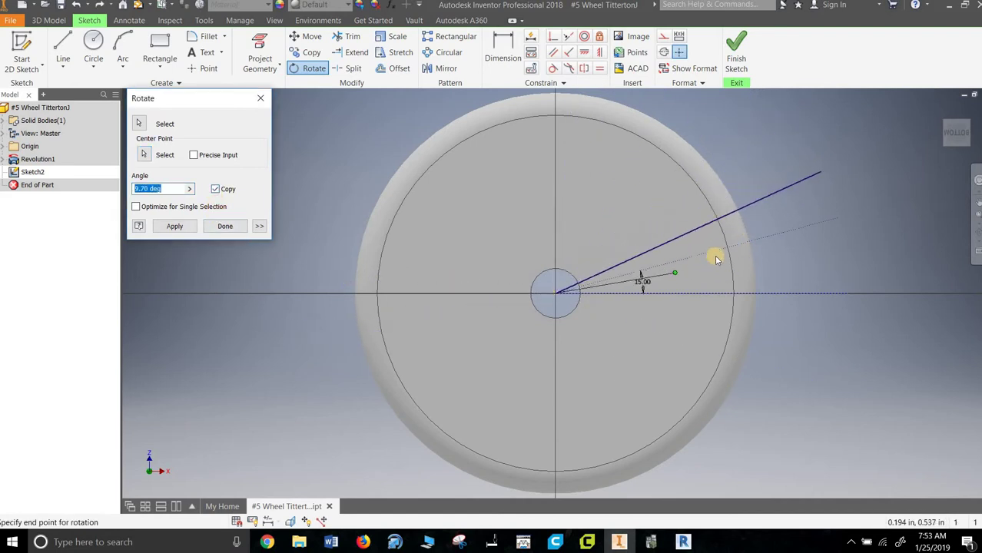
right_click(828, 183)
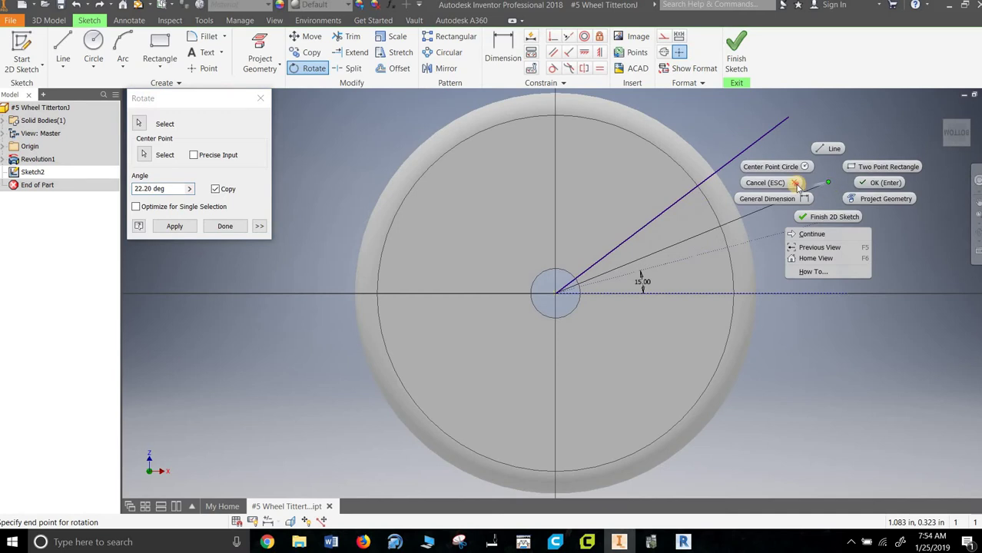
click(699, 192)
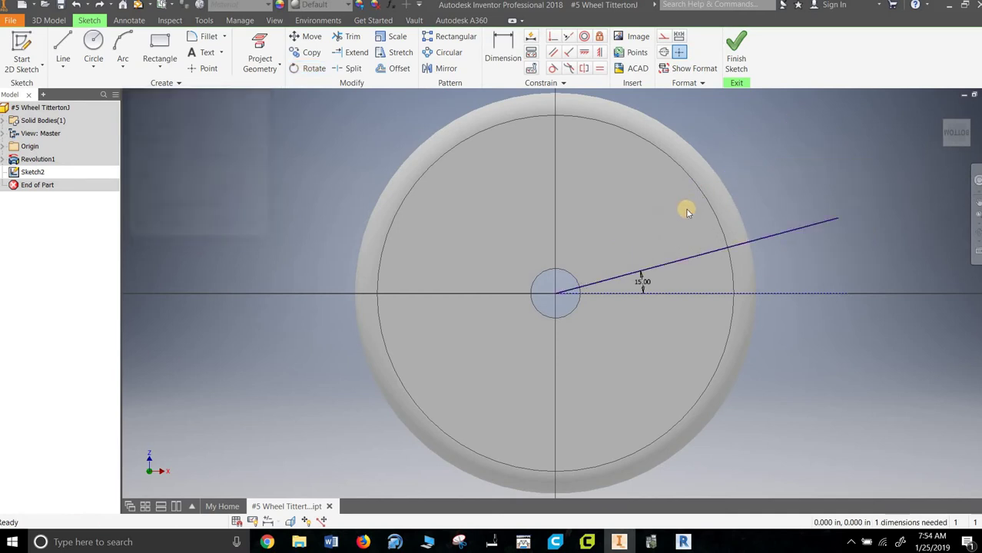
- Rotate a copy of the angled line by 30 degrees about the wheel's centre
click(309, 68)
click(225, 192)
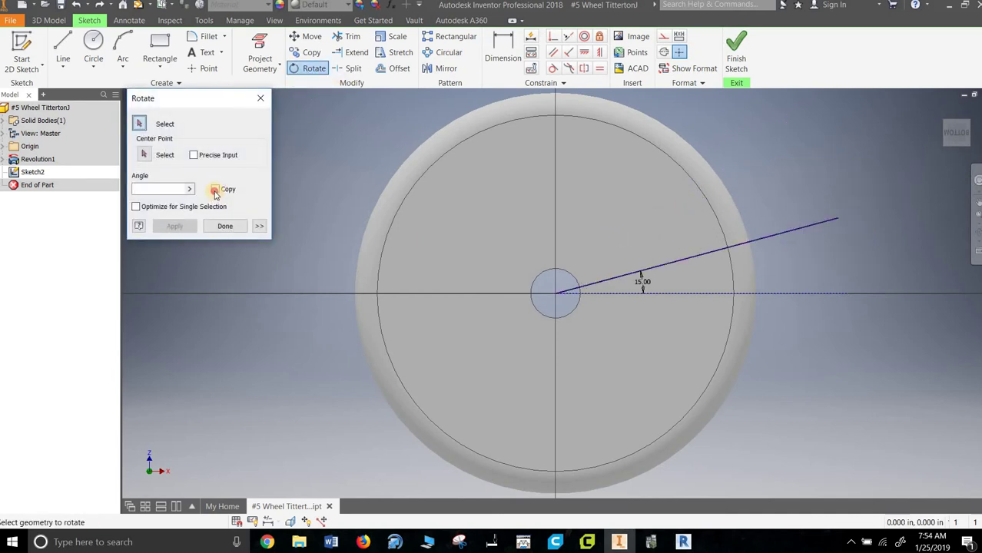
click(167, 189)
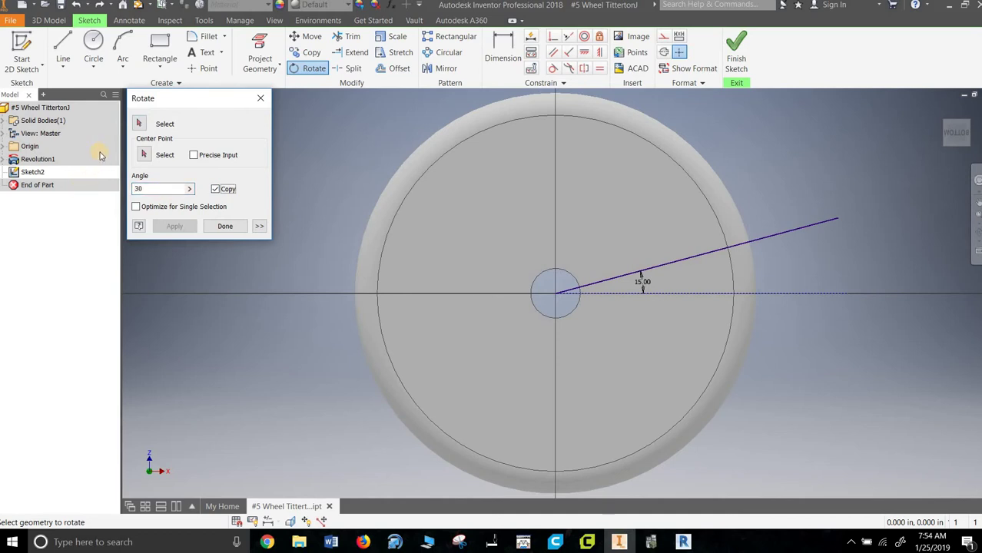
click(684, 259)
click(146, 155)
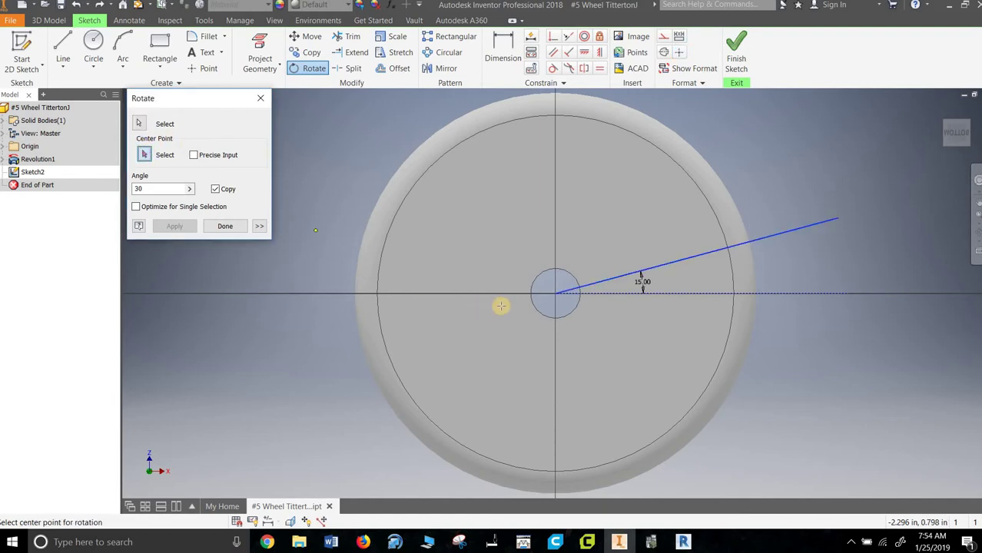
click(554, 291)
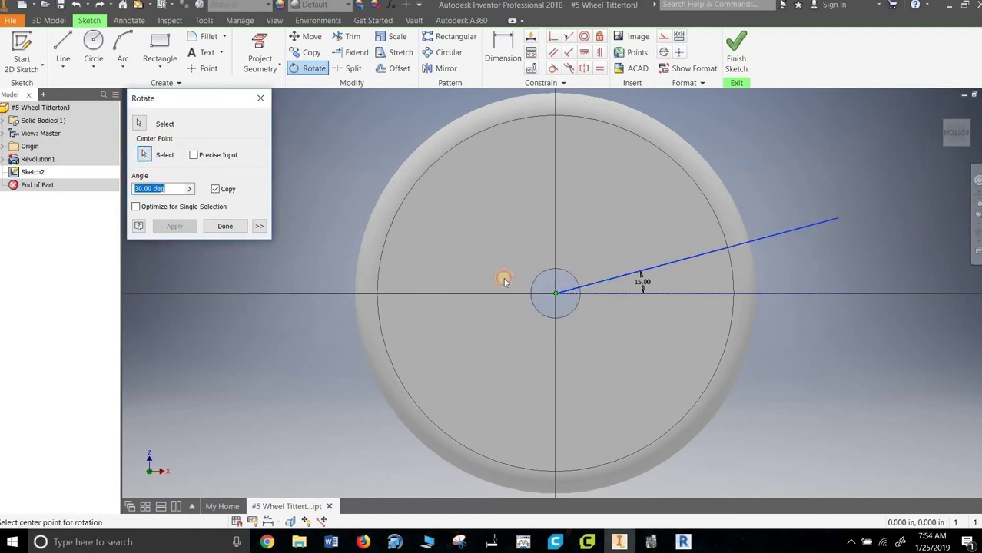
click(175, 226)
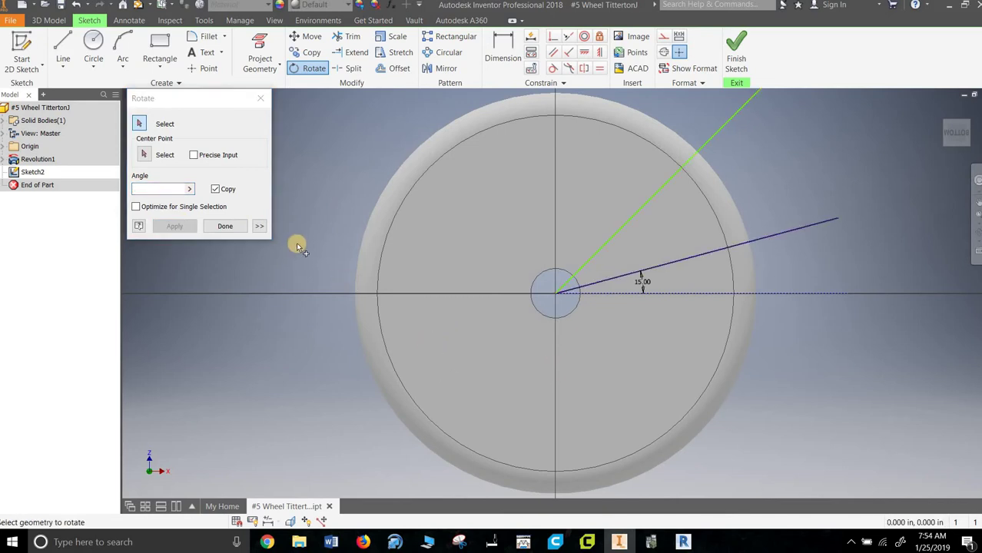
click(261, 99)
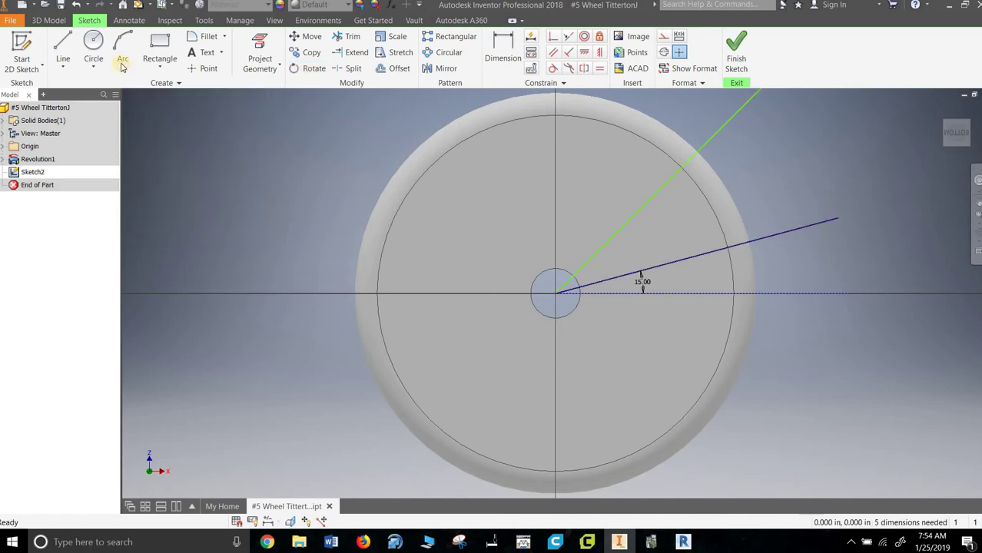
- Draw two concentric circles at the wheel's centre with diameters of 0.750 in and 1.250 in
click(93, 46)
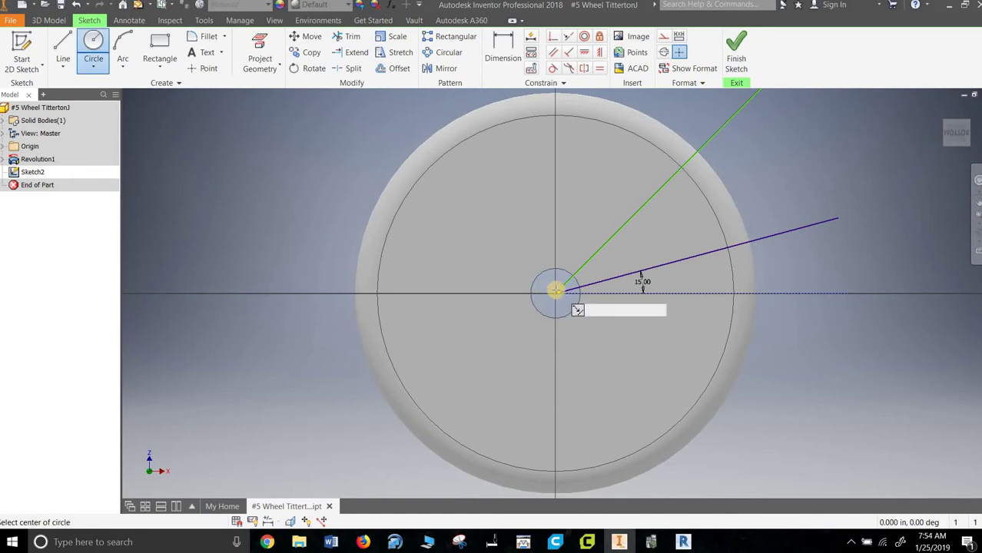
click(565, 288)
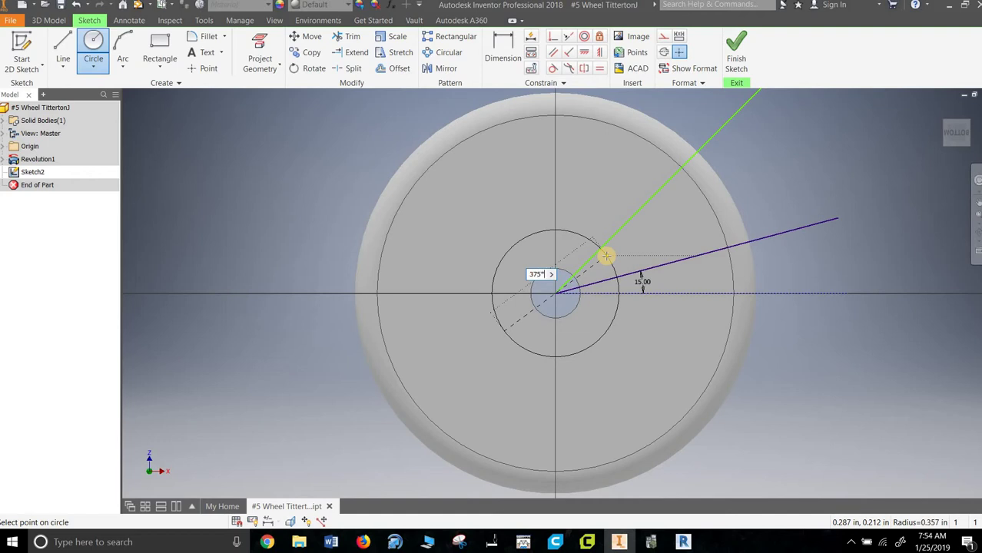
key(Return)
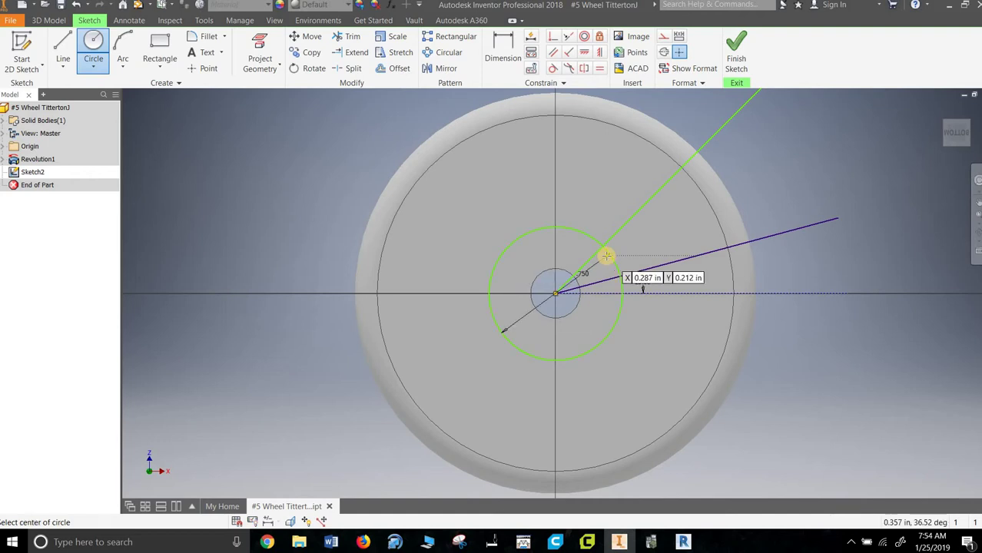
click(556, 293)
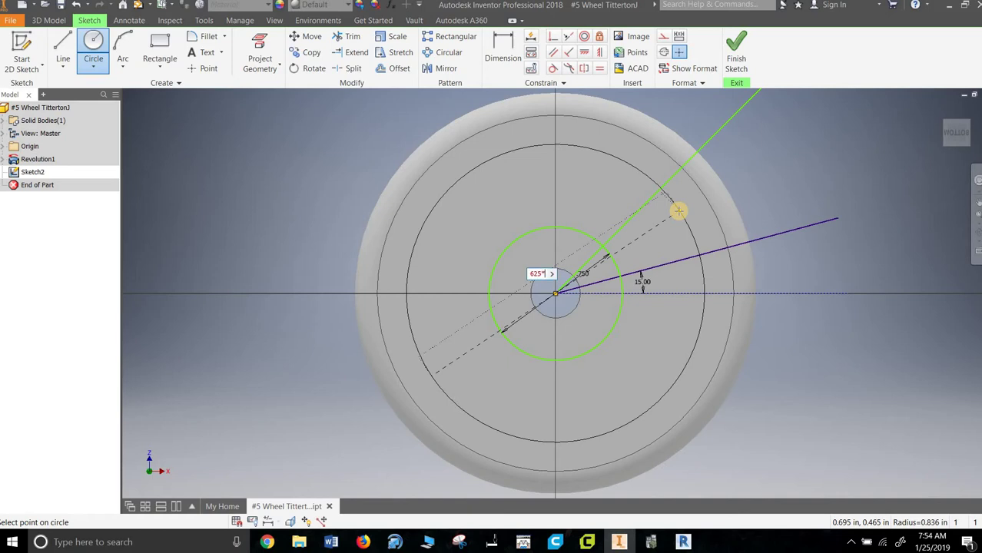
text(.625*2)
key(Return)
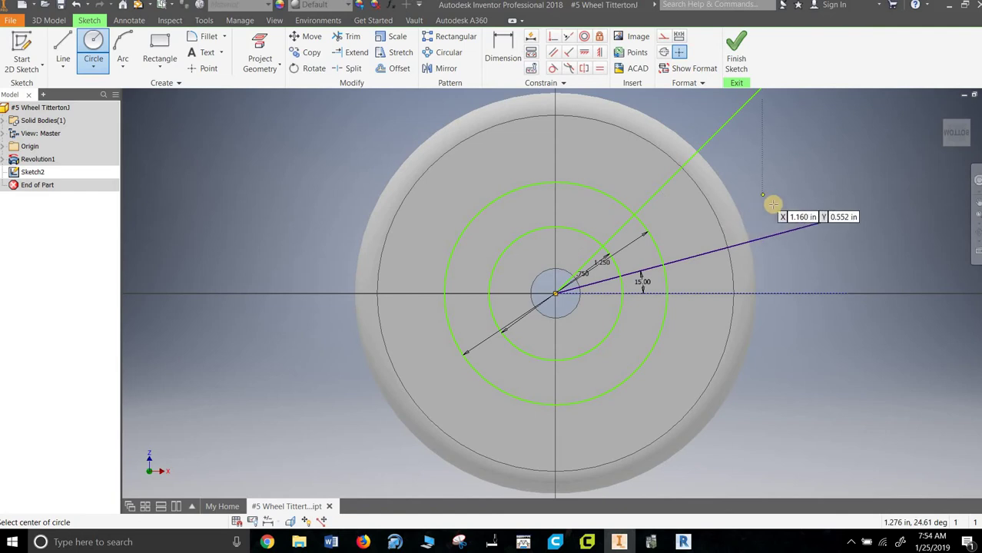
- Trim the circles and angled lines so only the closed 30-degree sector between the 0.750 in and 1.250 in circles remains as a window profile
click(358, 37)
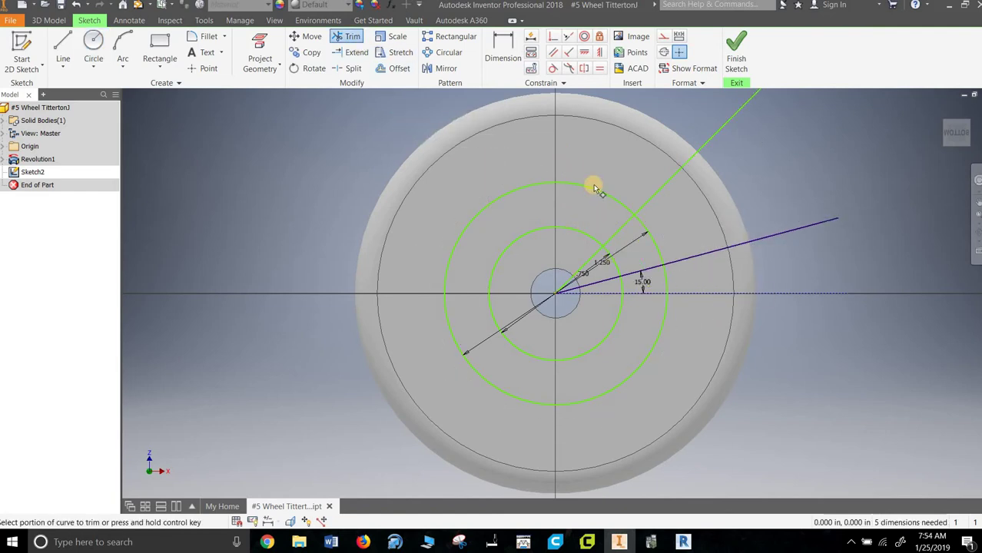
click(594, 192)
click(659, 192)
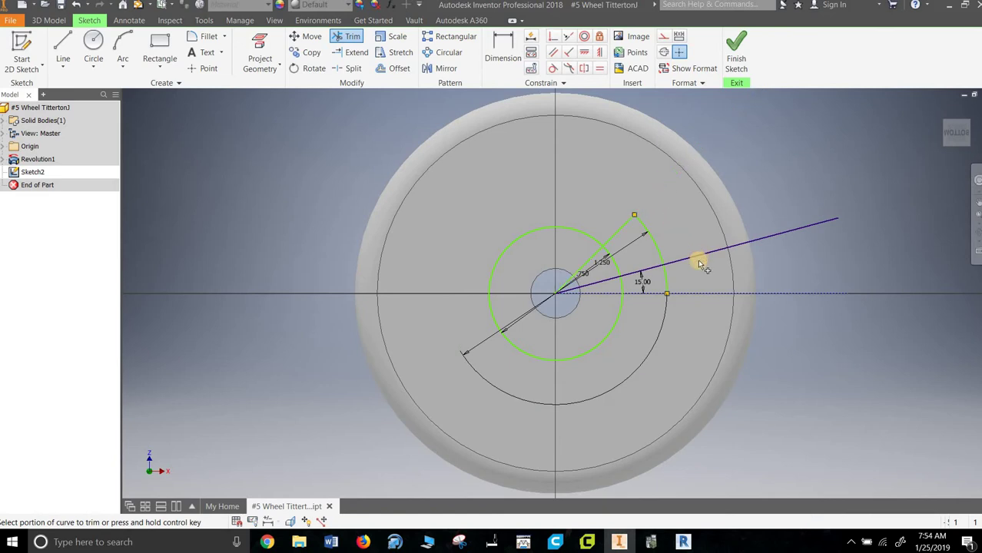
click(696, 260)
click(595, 285)
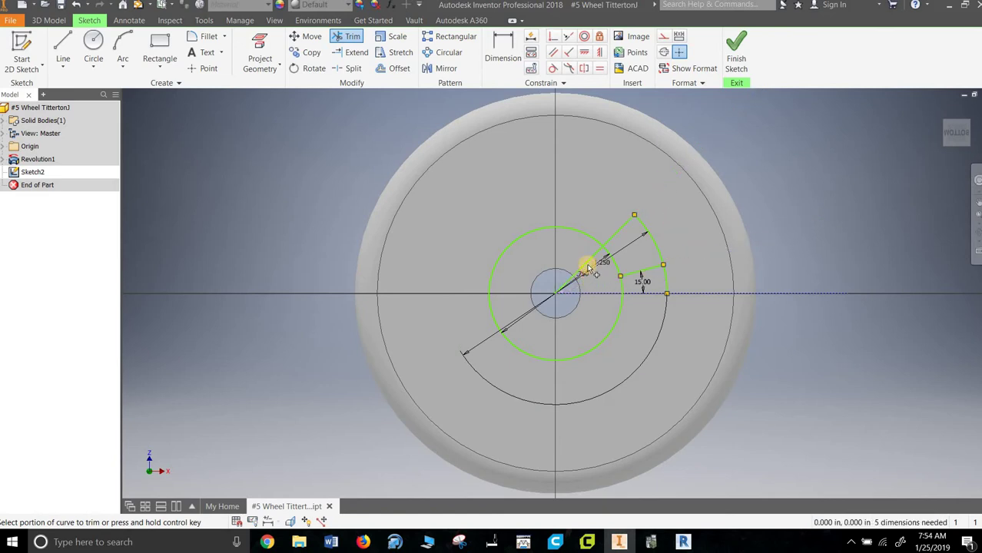
click(588, 240)
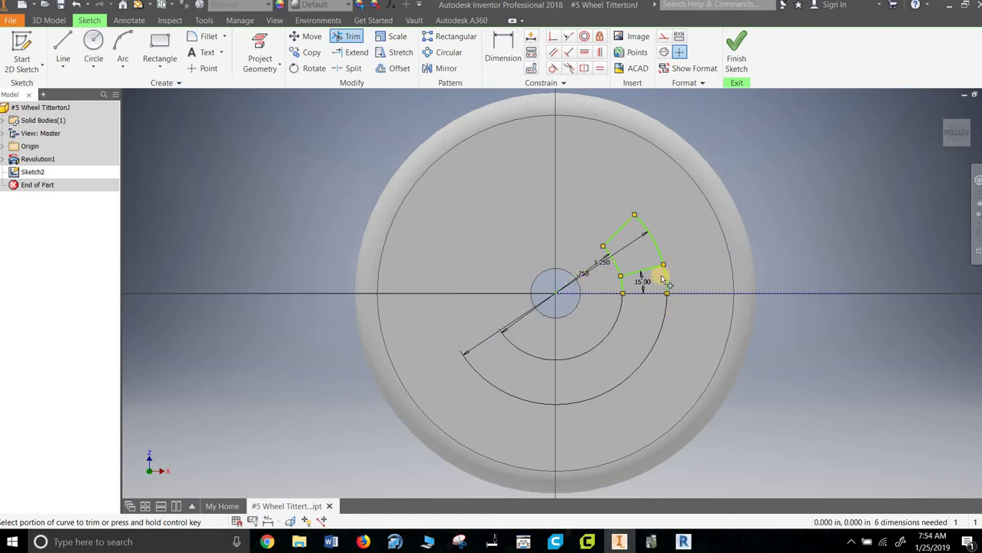
click(667, 280)
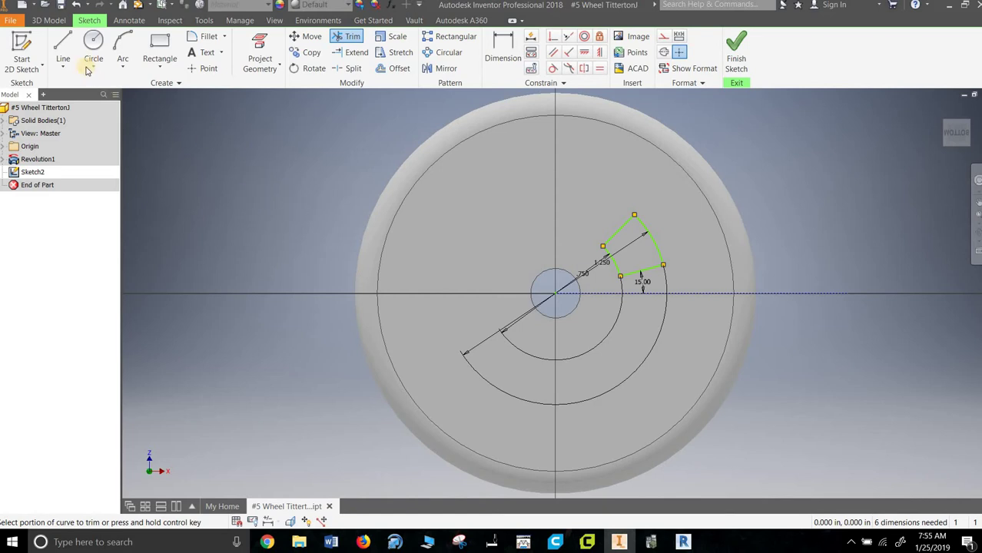
- Finish the sketch and extrude the sector profile as a 1 in cut through the wheel
drag(591, 269, 586, 263)
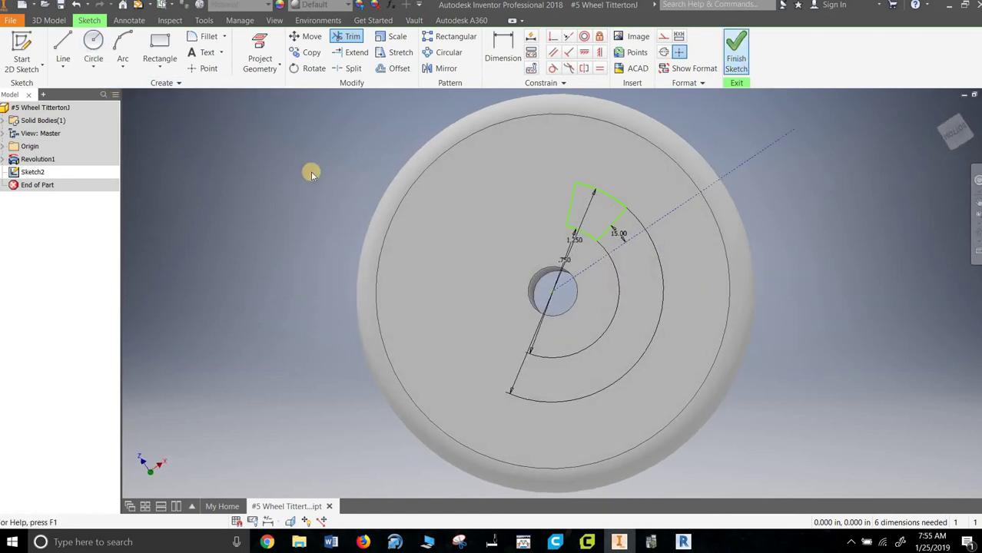
key(e)
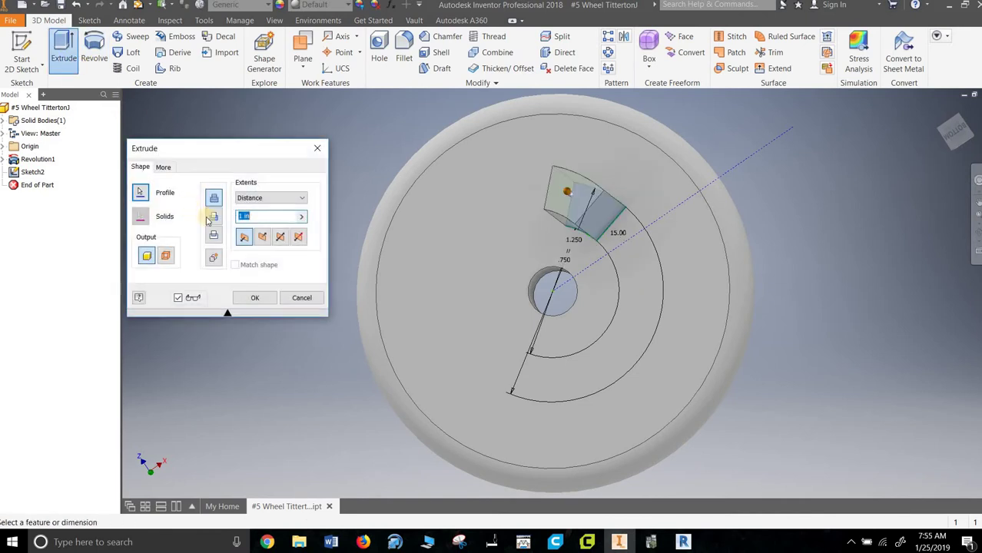
click(588, 206)
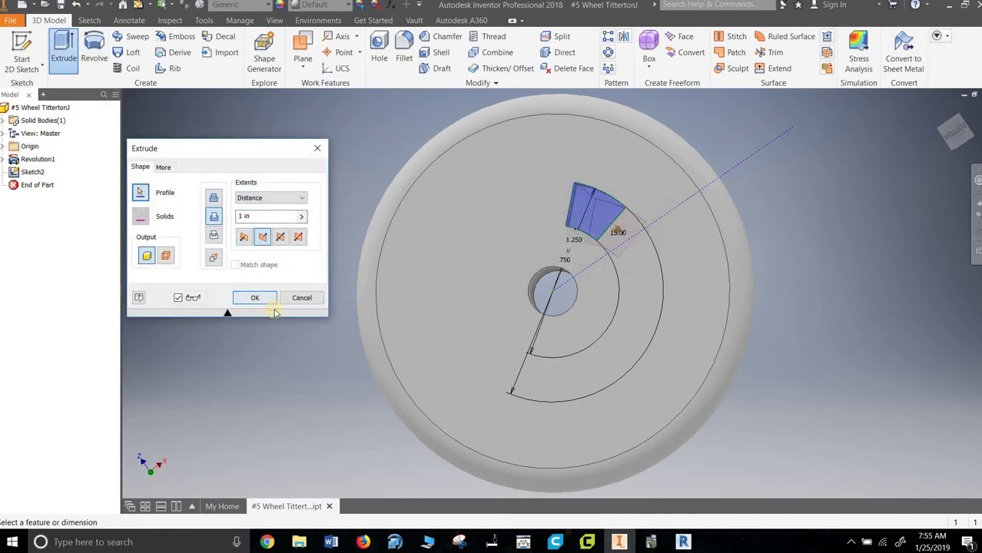
click(254, 299)
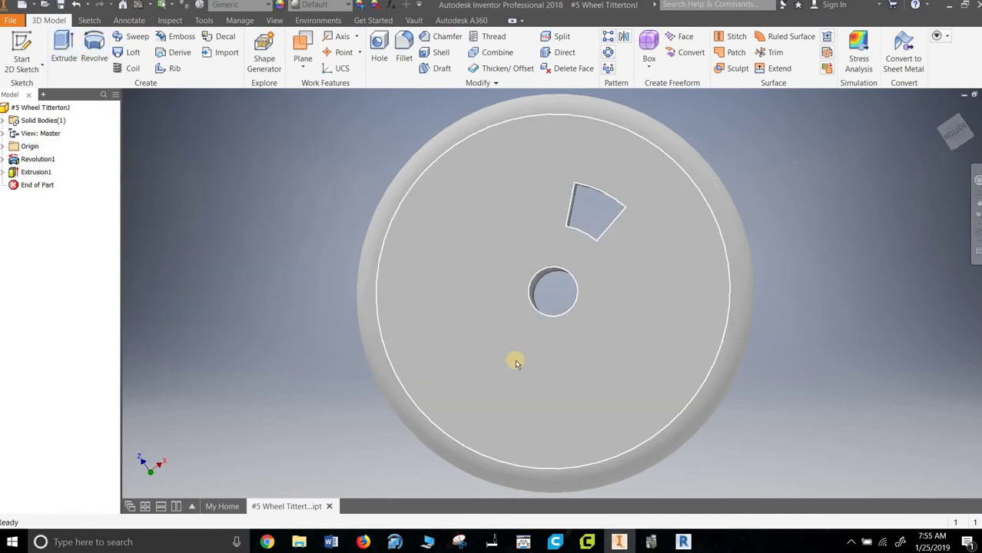
- Circular-pattern the window cut around the centre hole's axis with 6 occurrences over 360 degrees
shift+middle_drag(584, 331, 537, 325)
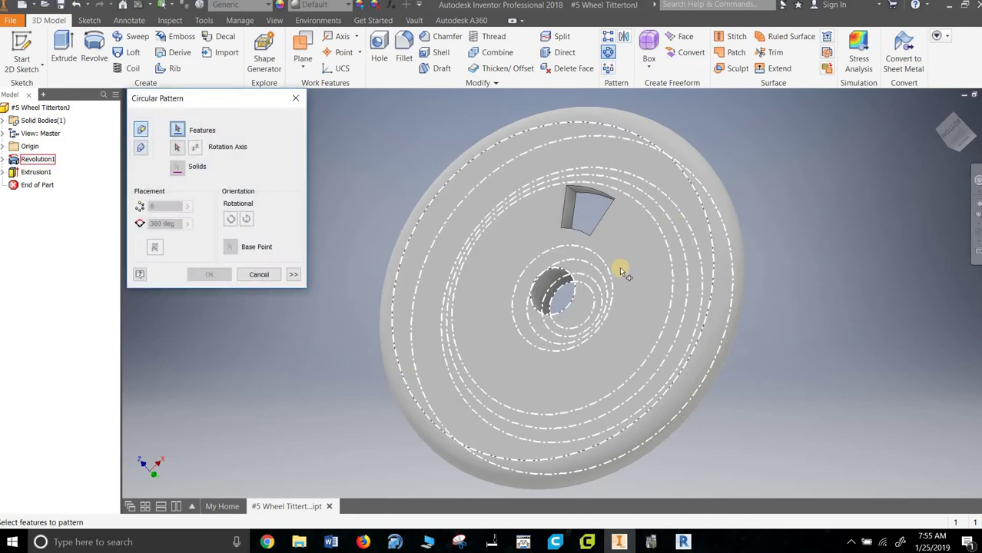
click(594, 233)
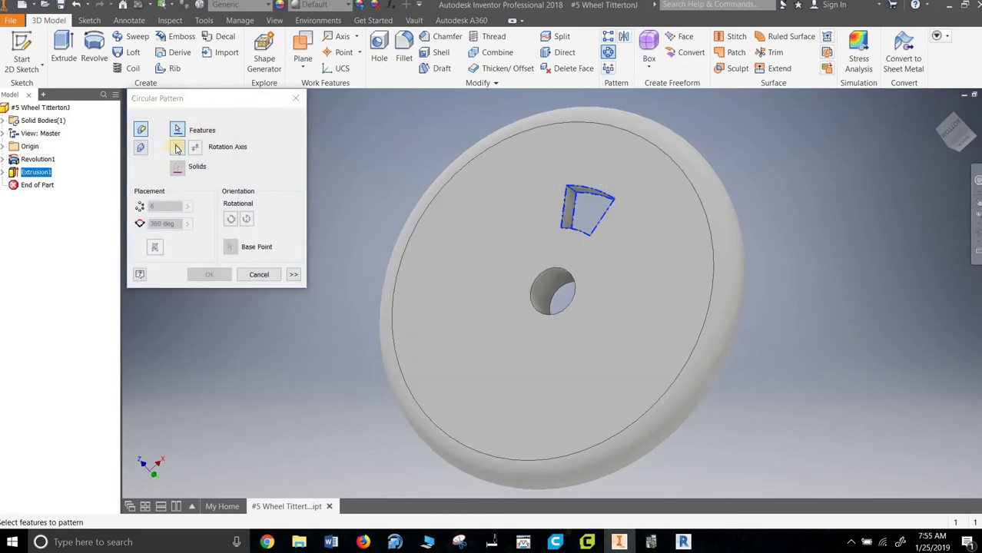
click(177, 148)
click(538, 303)
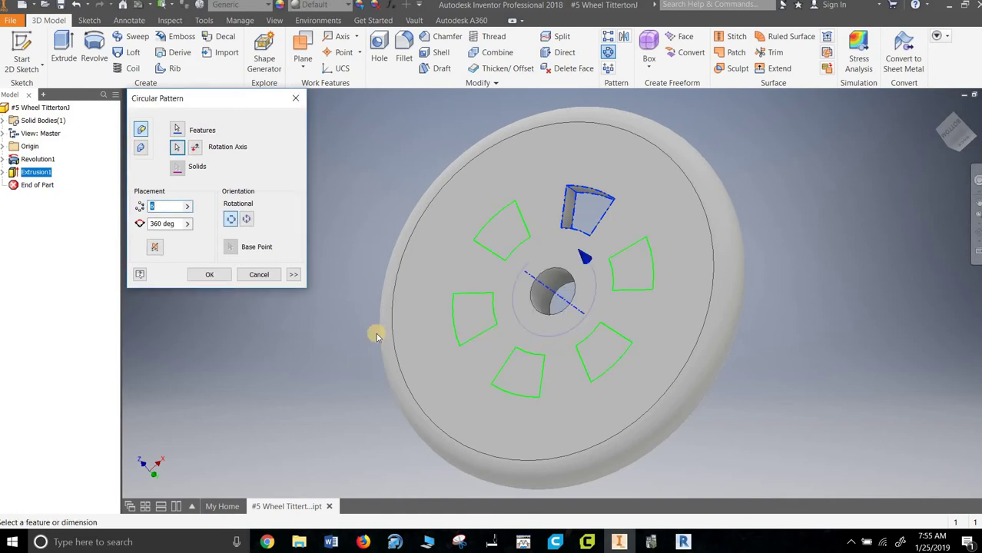
click(210, 276)
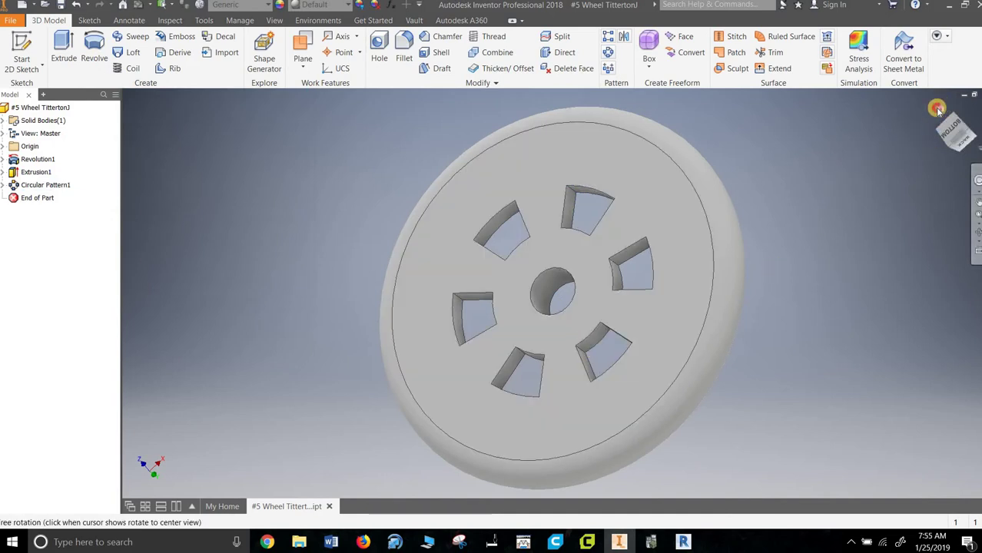
- Start a new 2D sketch on the recessed spoke face on the wheel's top side
drag(936, 125, 581, 351)
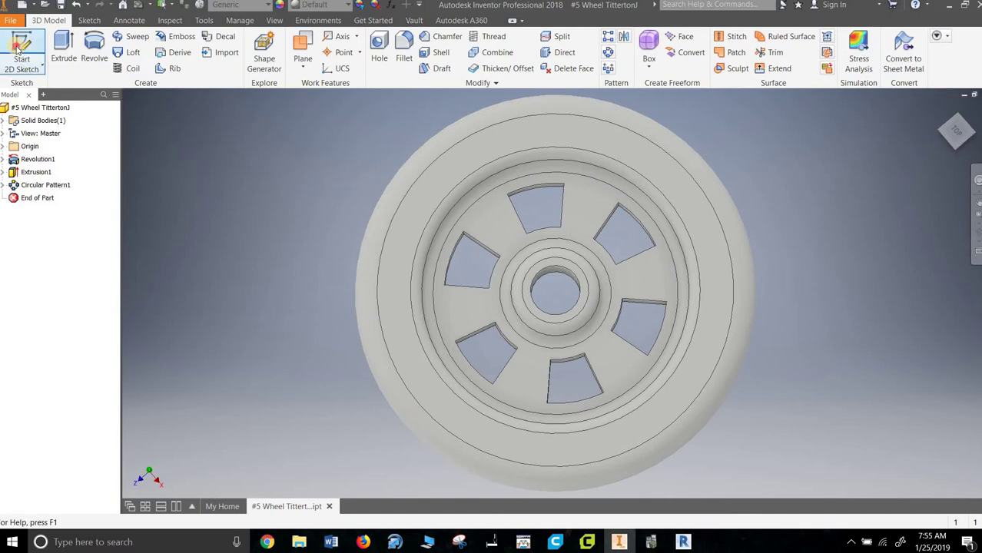
click(32, 70)
click(659, 315)
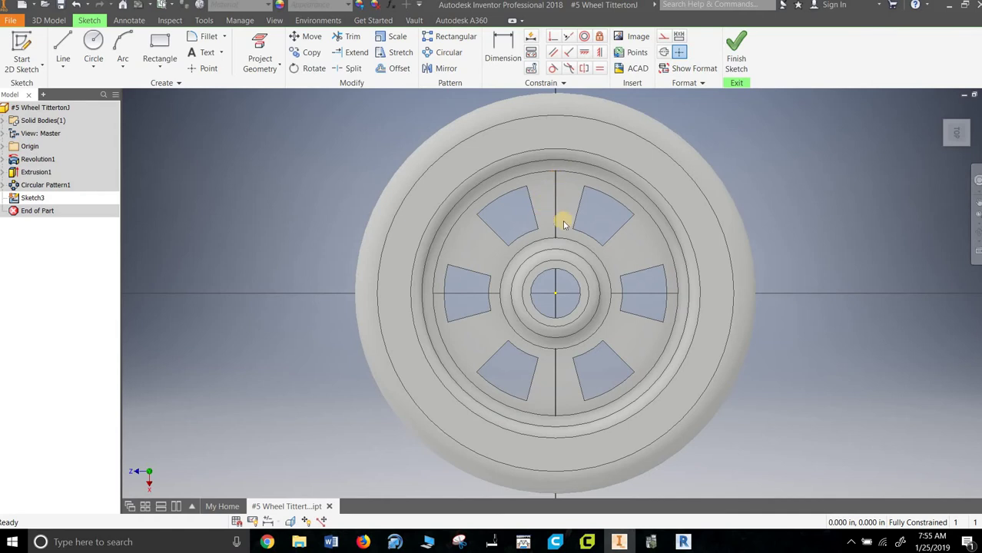
- Draw a circle with a 1.400 in diameter at the wheel's centre
click(93, 44)
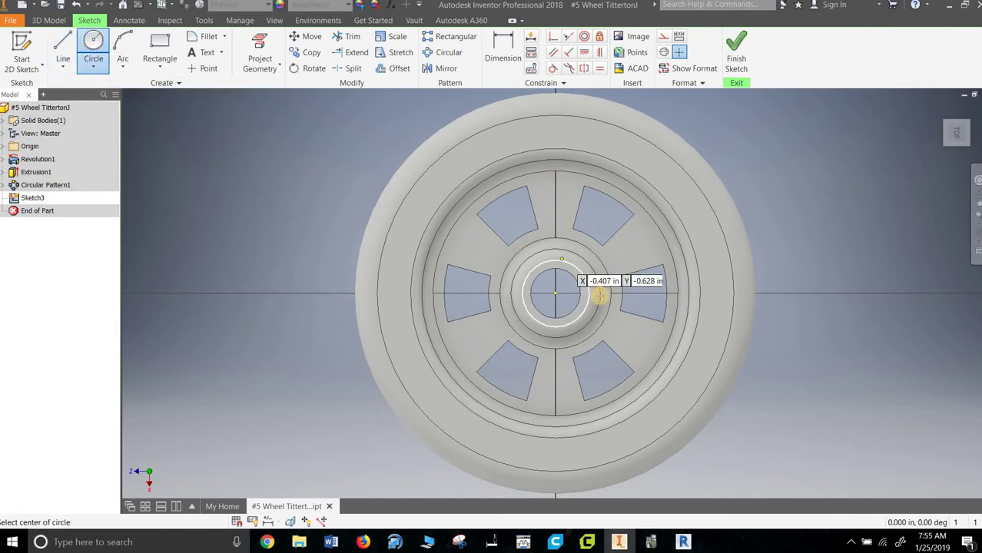
click(556, 293)
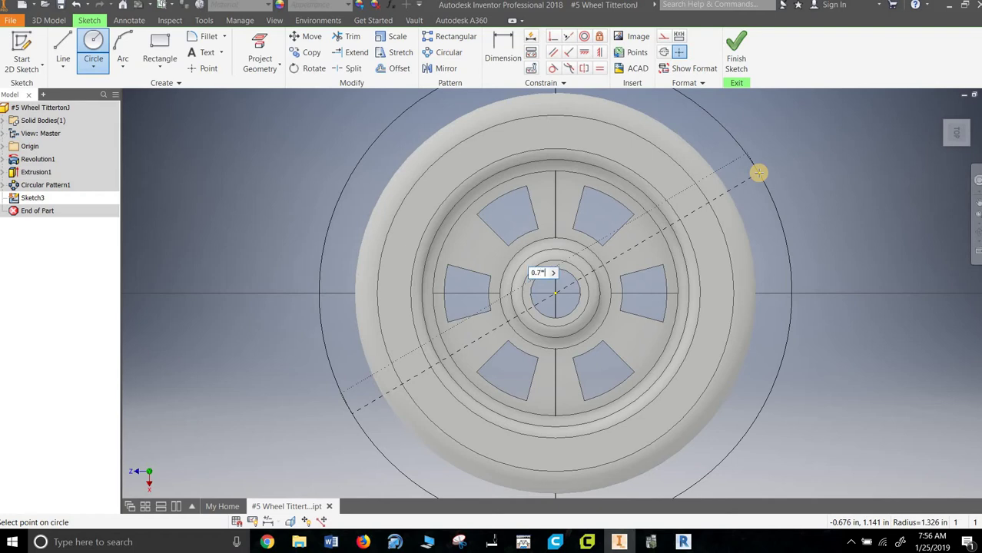
key(Escape)
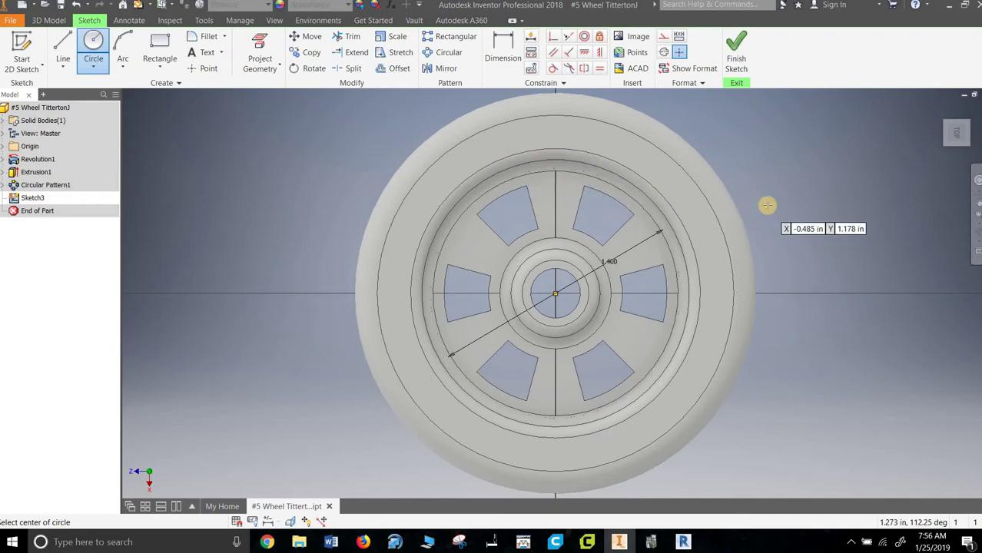
shift+middle_drag(784, 196, 744, 169)
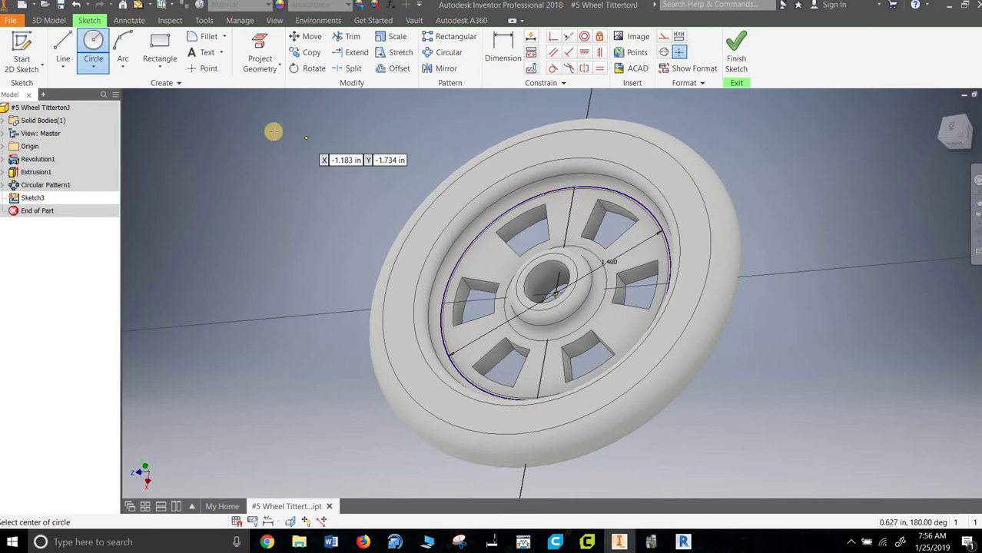
- With the Line tool active, examine where the vertical axis between two windows meets the recess's outer edge and the 1.400 in circle
click(62, 54)
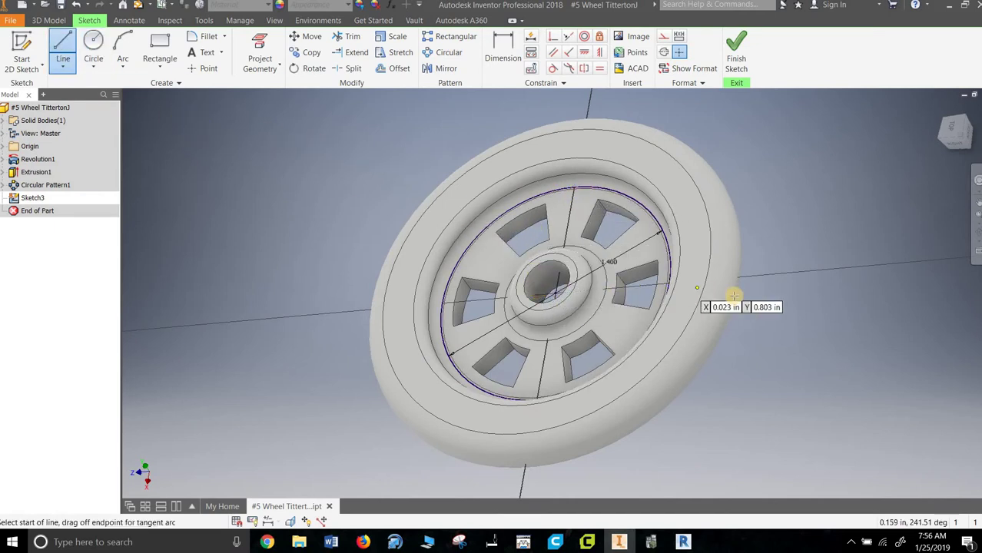
shift+middle_drag(734, 301, 772, 311)
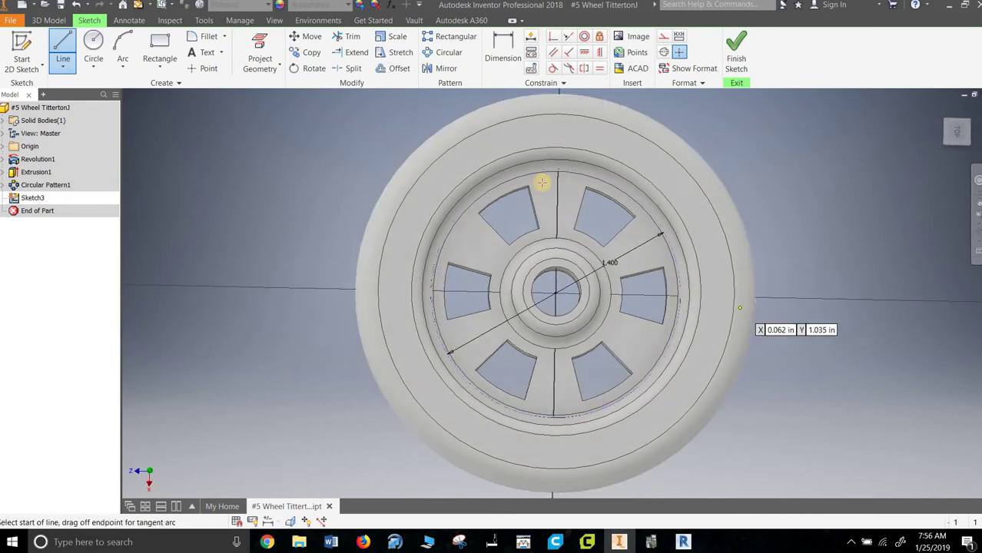
scroll(549, 173, down, 5)
scroll(552, 175, up, 3)
scroll(538, 174, down, 3)
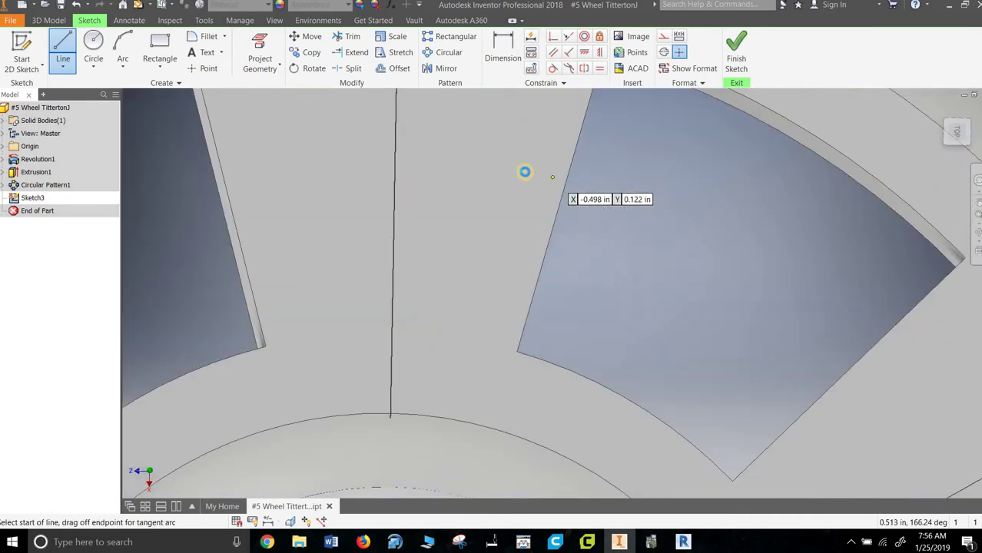
scroll(531, 286, down, 2)
scroll(507, 250, up, 5)
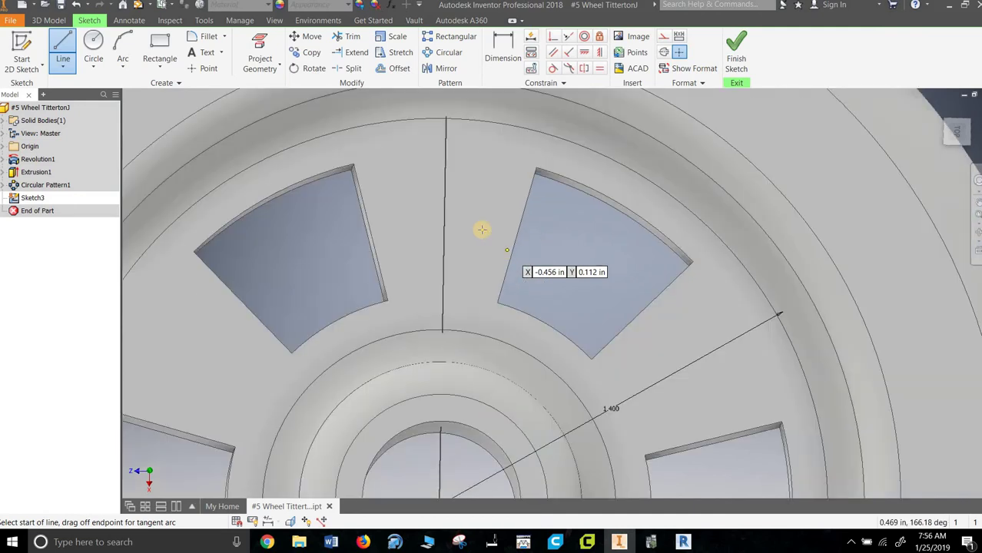
scroll(459, 185, up, 2)
scroll(500, 254, down, 2)
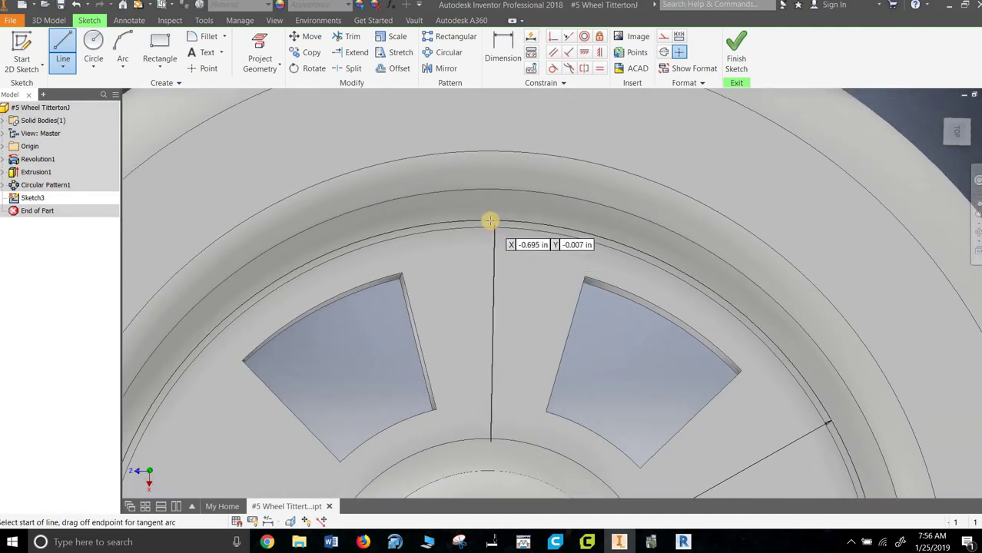
scroll(496, 233, down, 5)
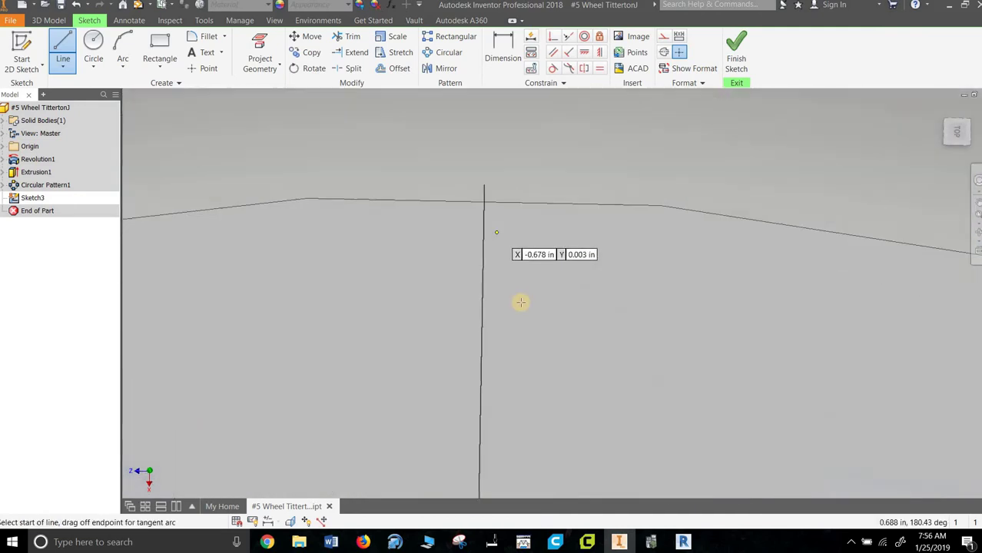
scroll(478, 252, up, 5)
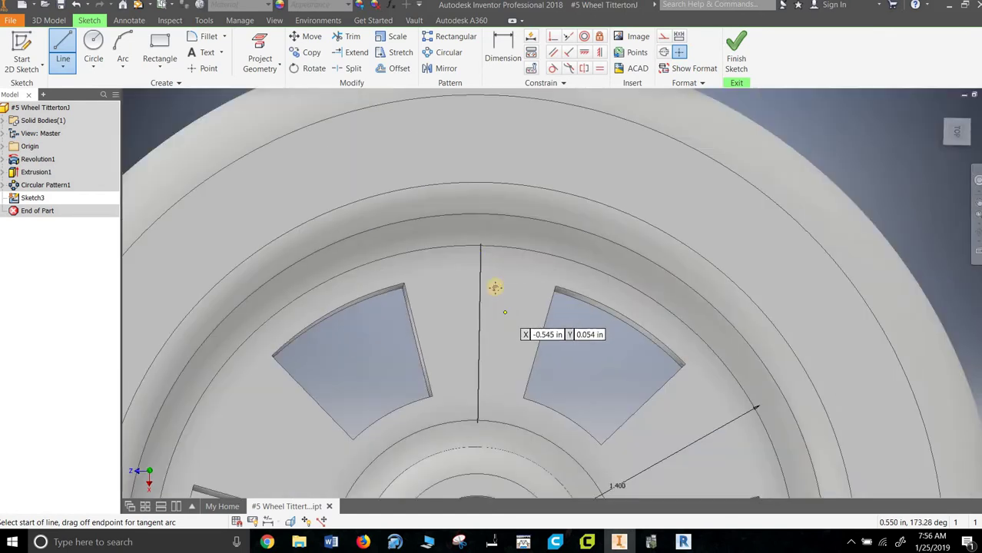